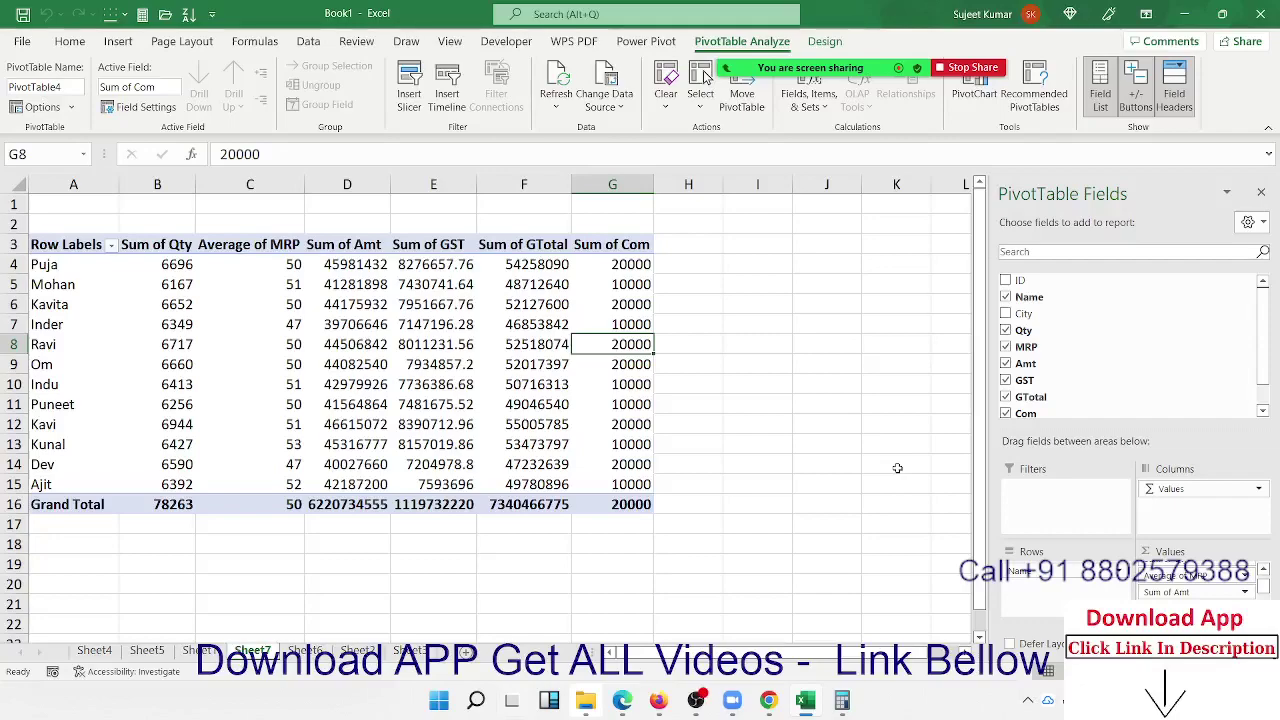
Step: Check a few pivot totals, then select Puja, Kavi and Ajit in the row labels
left_click(618, 388)
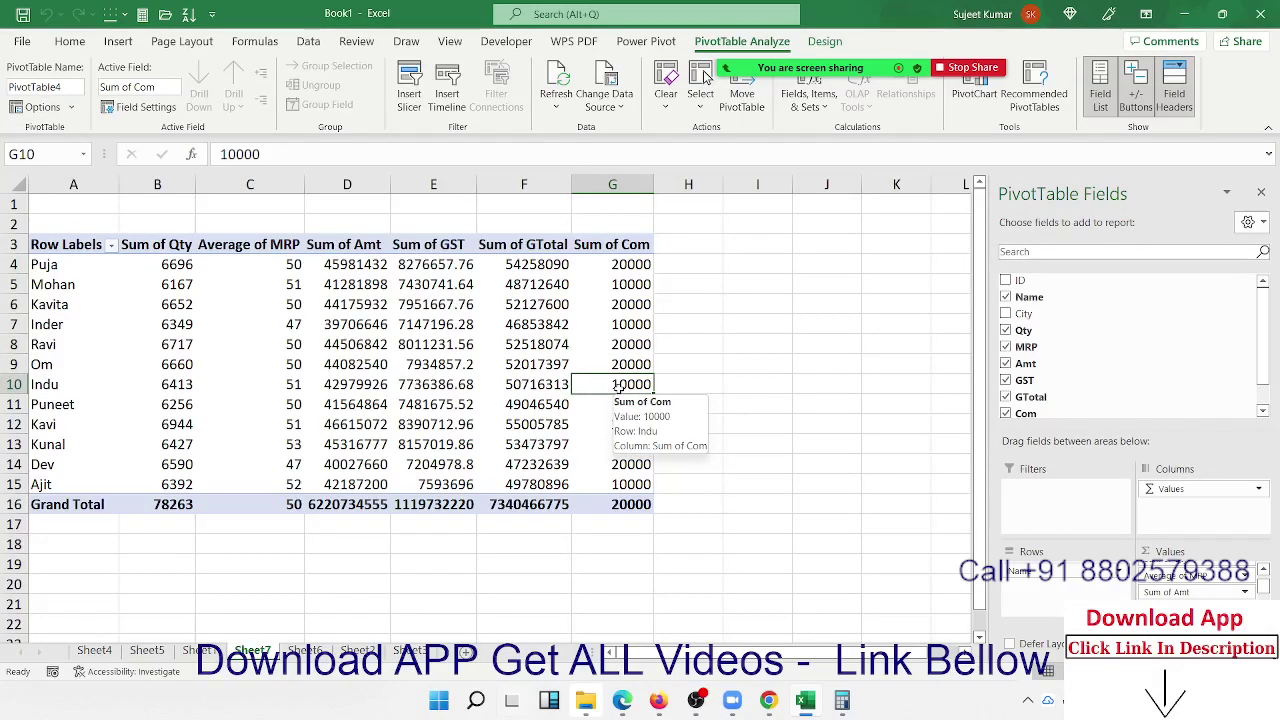
left_click(57, 329)
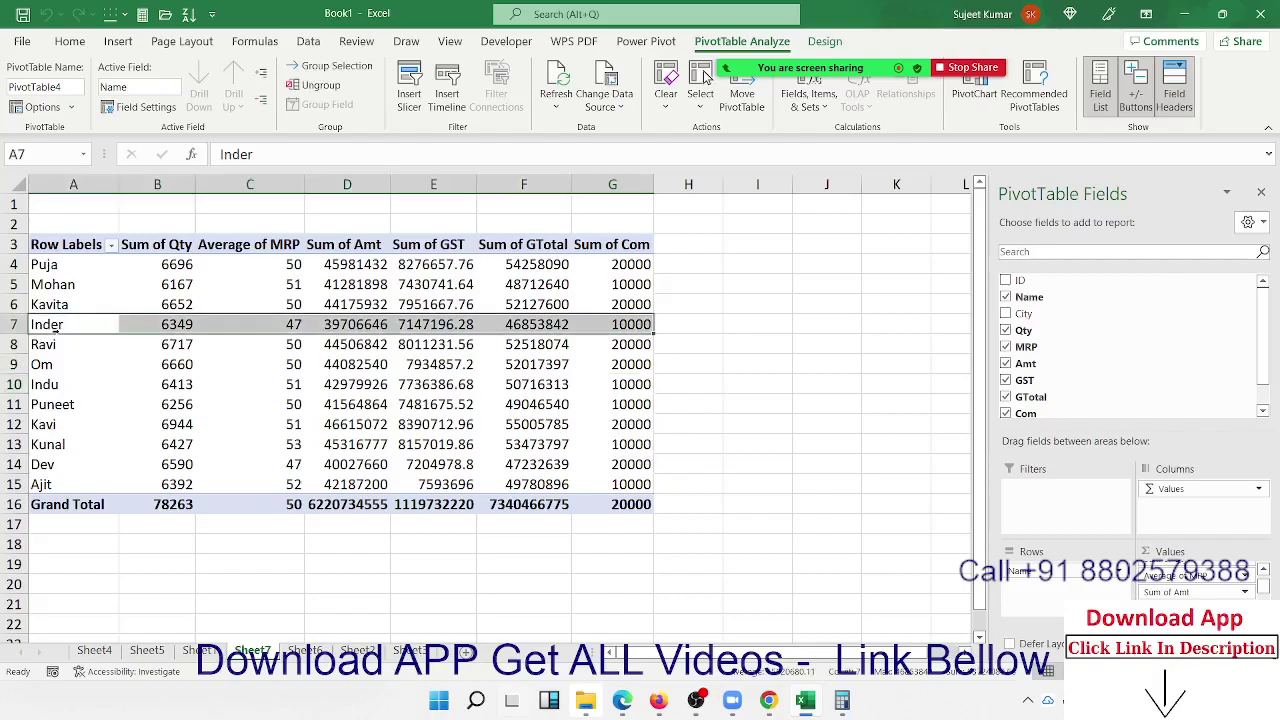
left_click(138, 306)
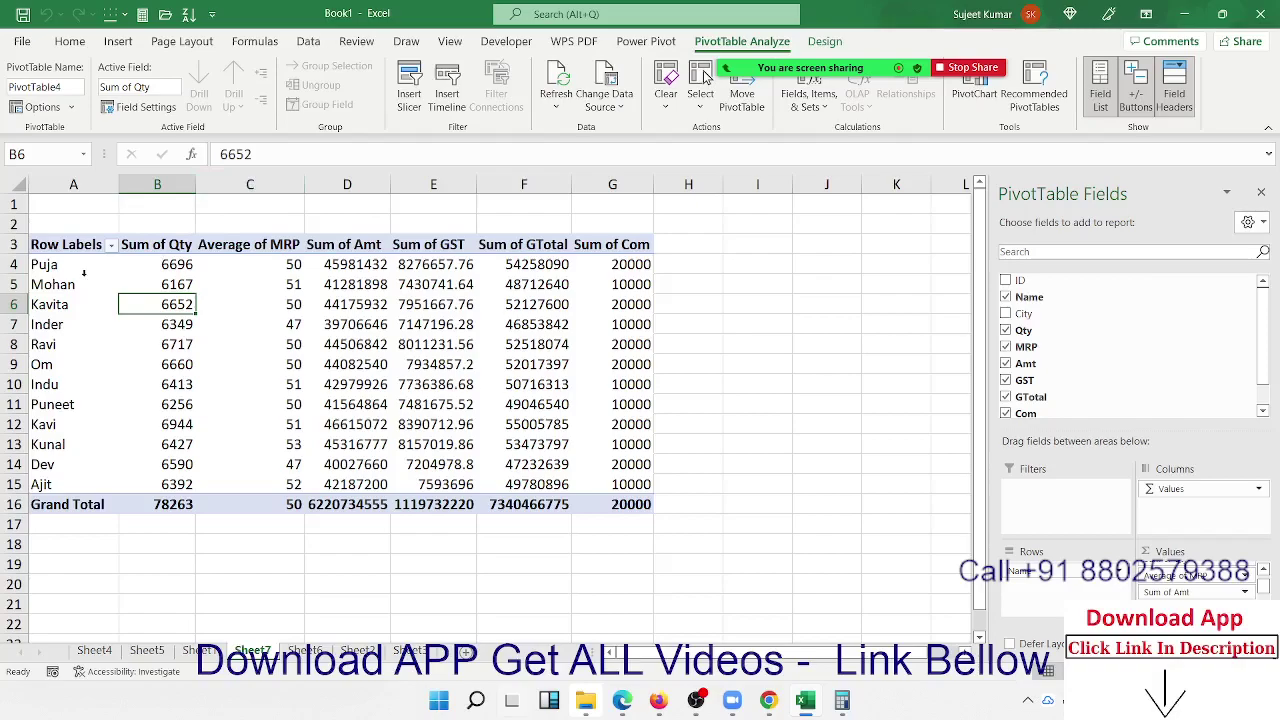
left_click(74, 268)
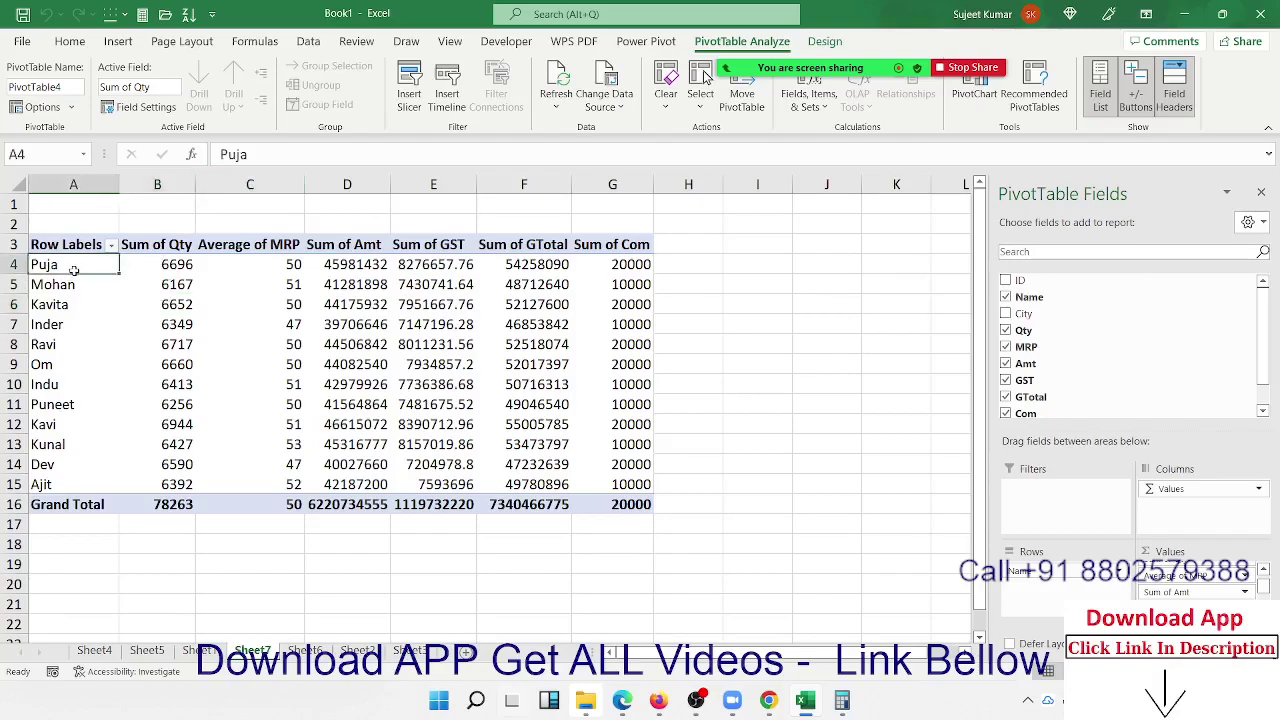
left_click(70, 424)
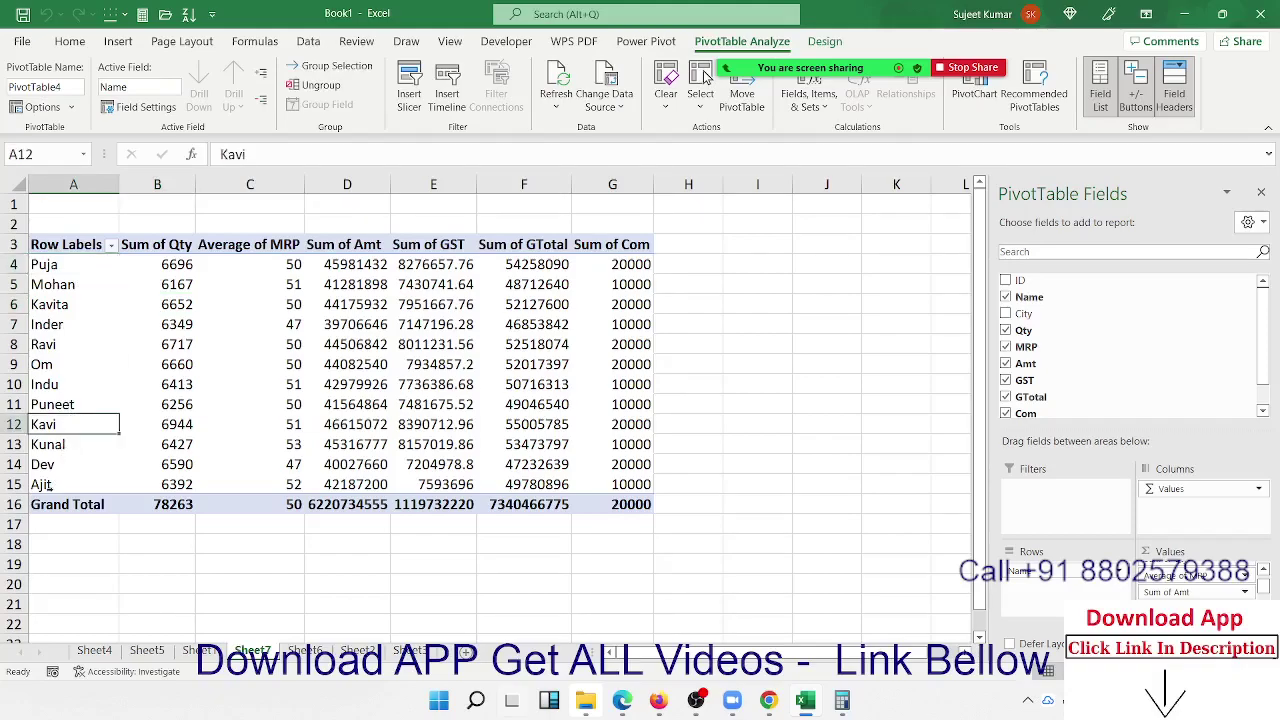
left_click(66, 488)
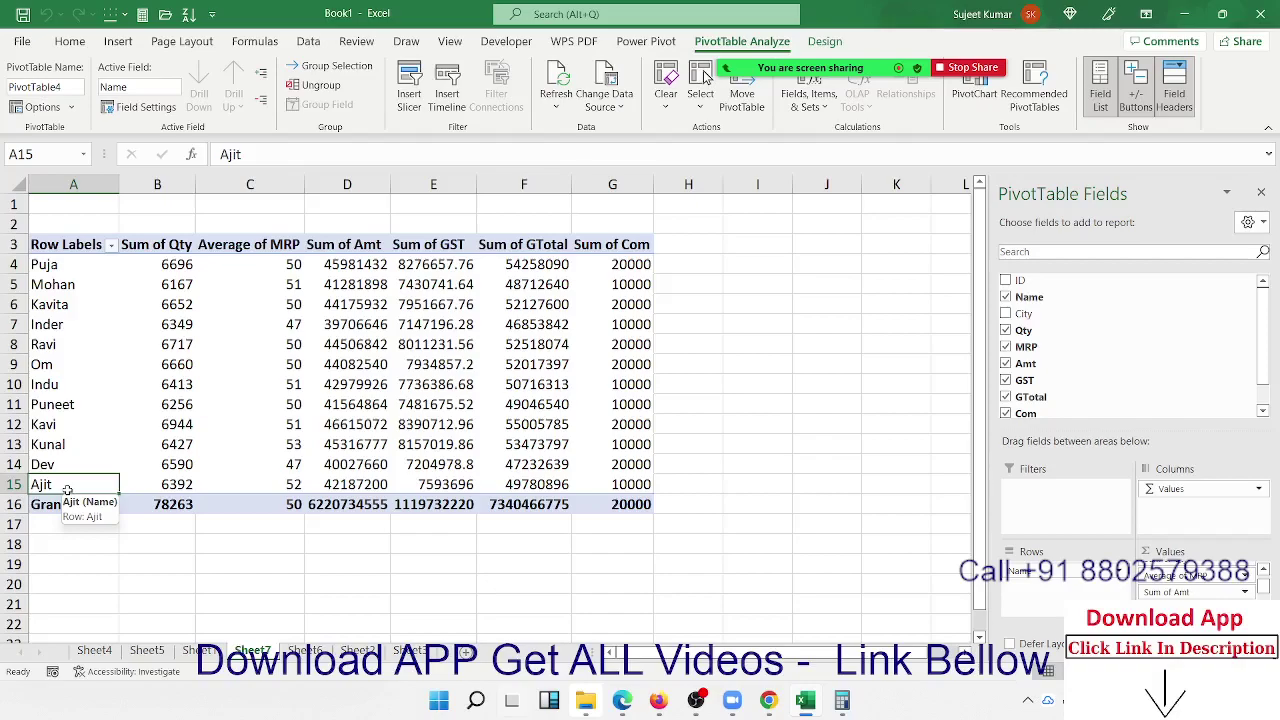
left_click(87, 426)
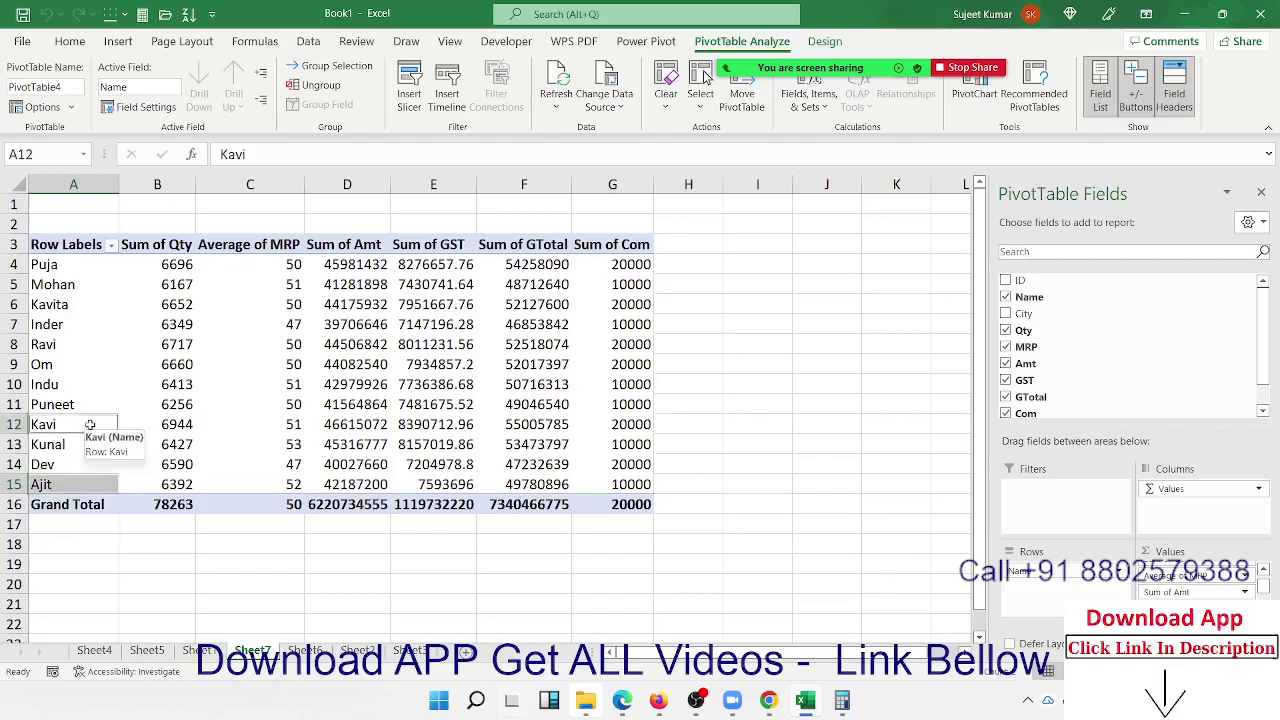
Step: Group Puja, Kavi and Ajit, undo the grouping, and open Fields, Items & Sets from C10
right_click(72, 271)
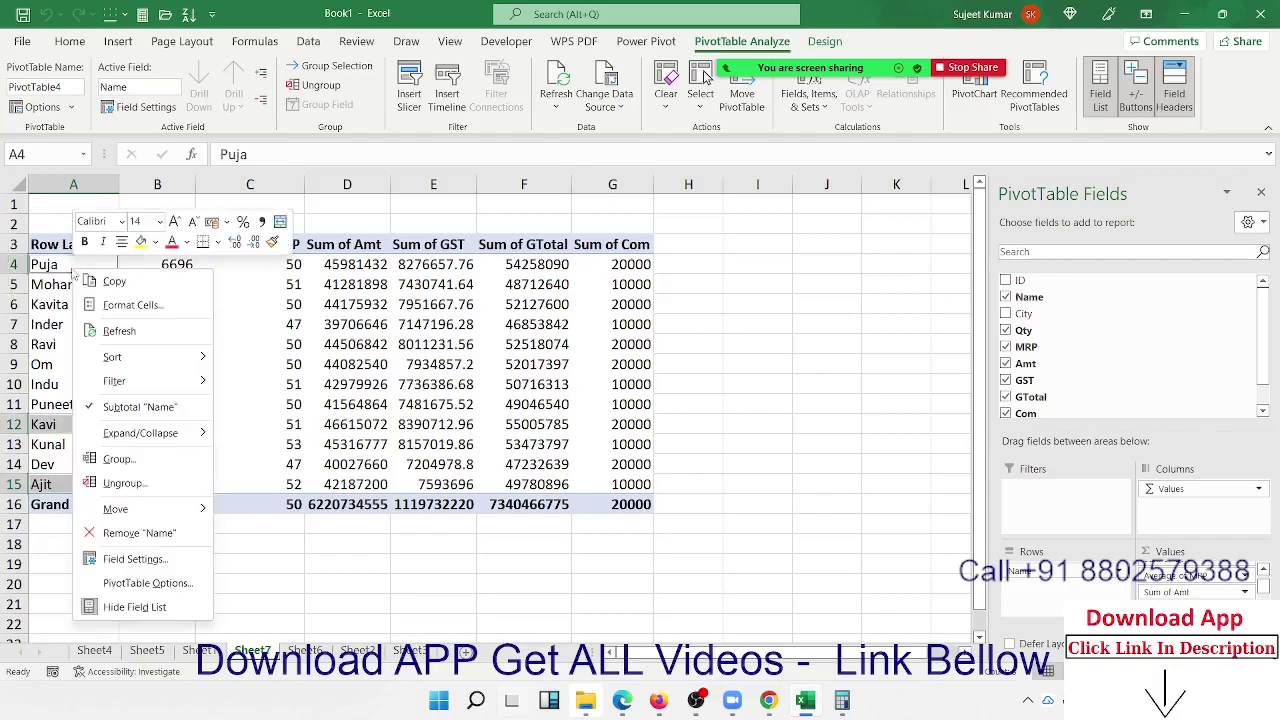
left_click(145, 461)
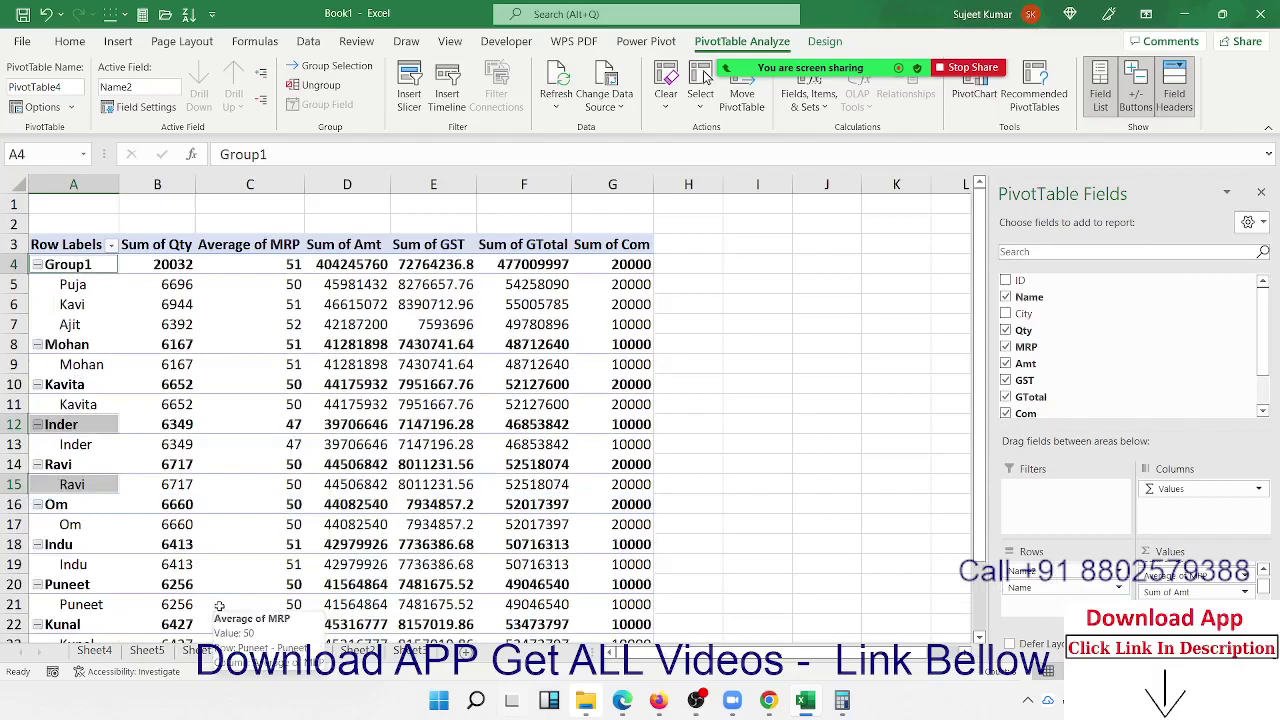
key("ctrl+z")
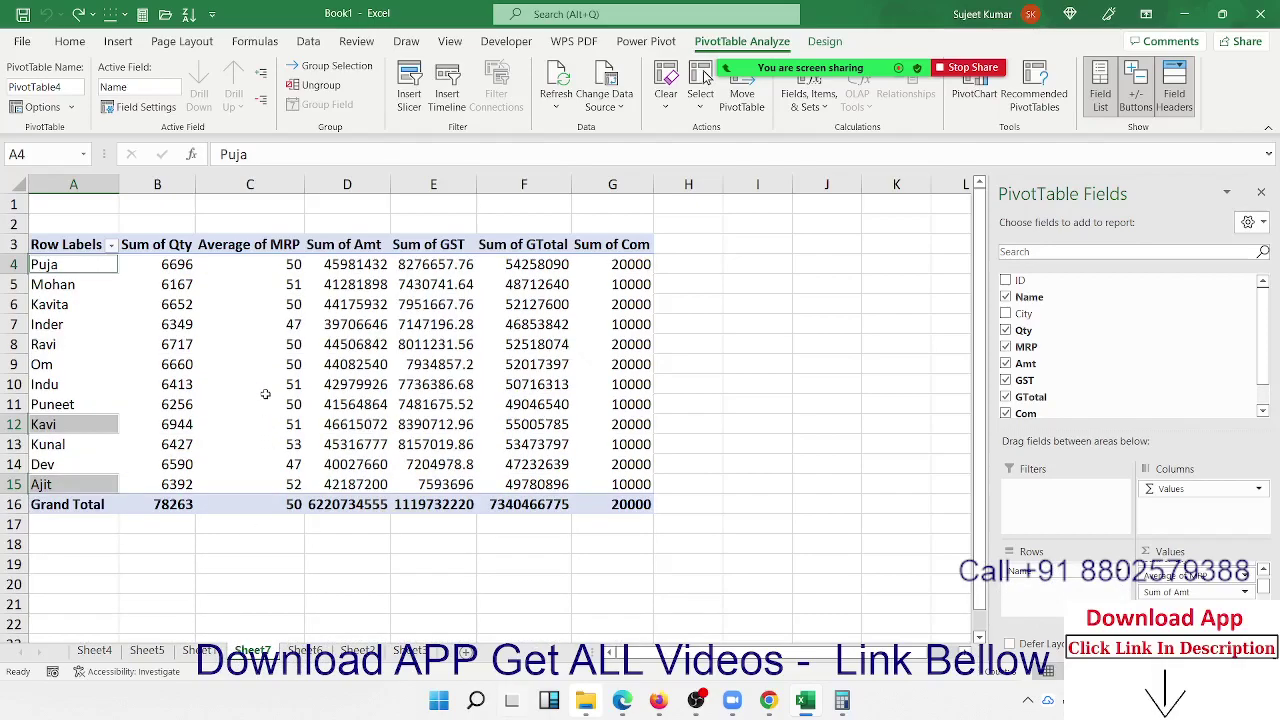
left_click(264, 386)
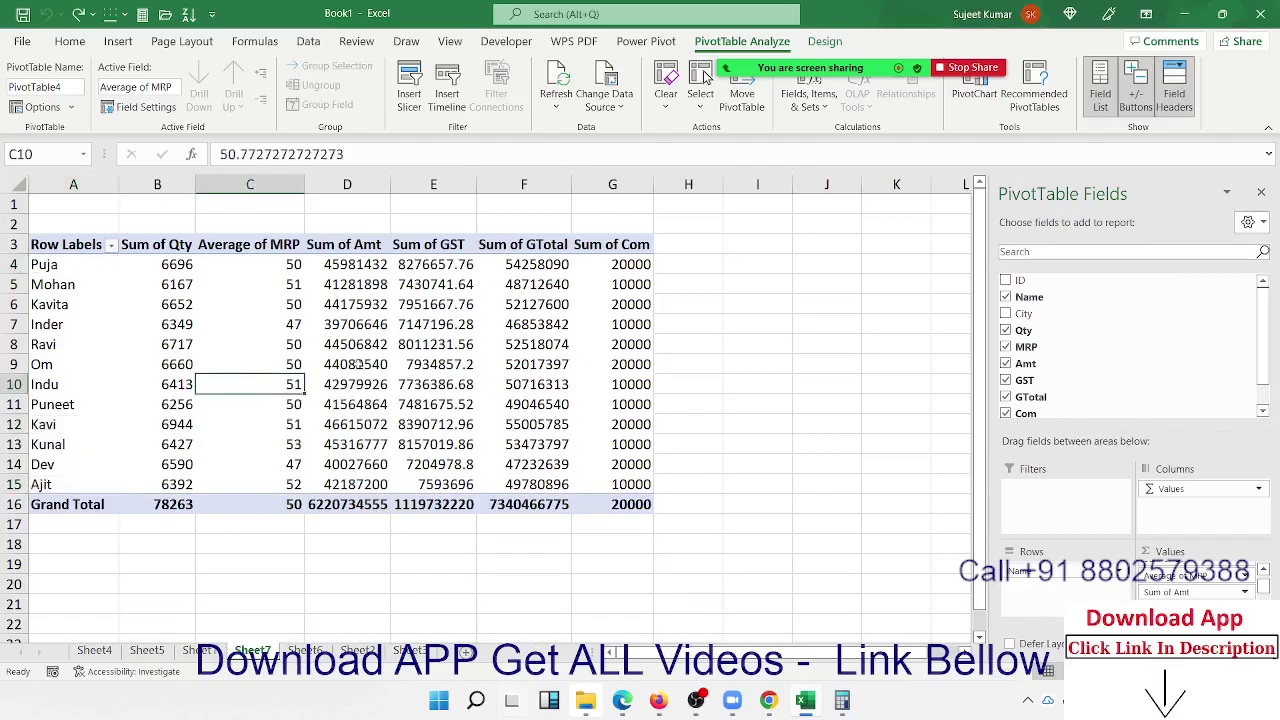
left_click(810, 112)
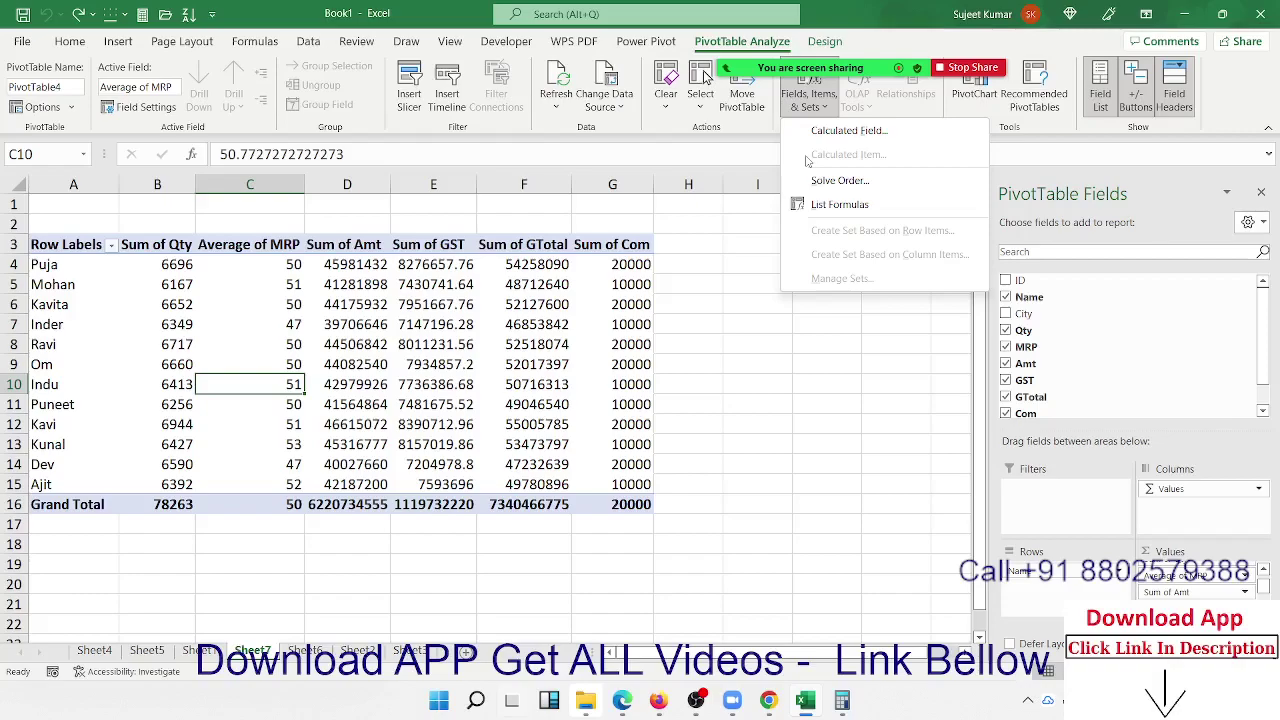
Step: Close the options list and select Kavita in the pivot row labels
left_click(88, 352)
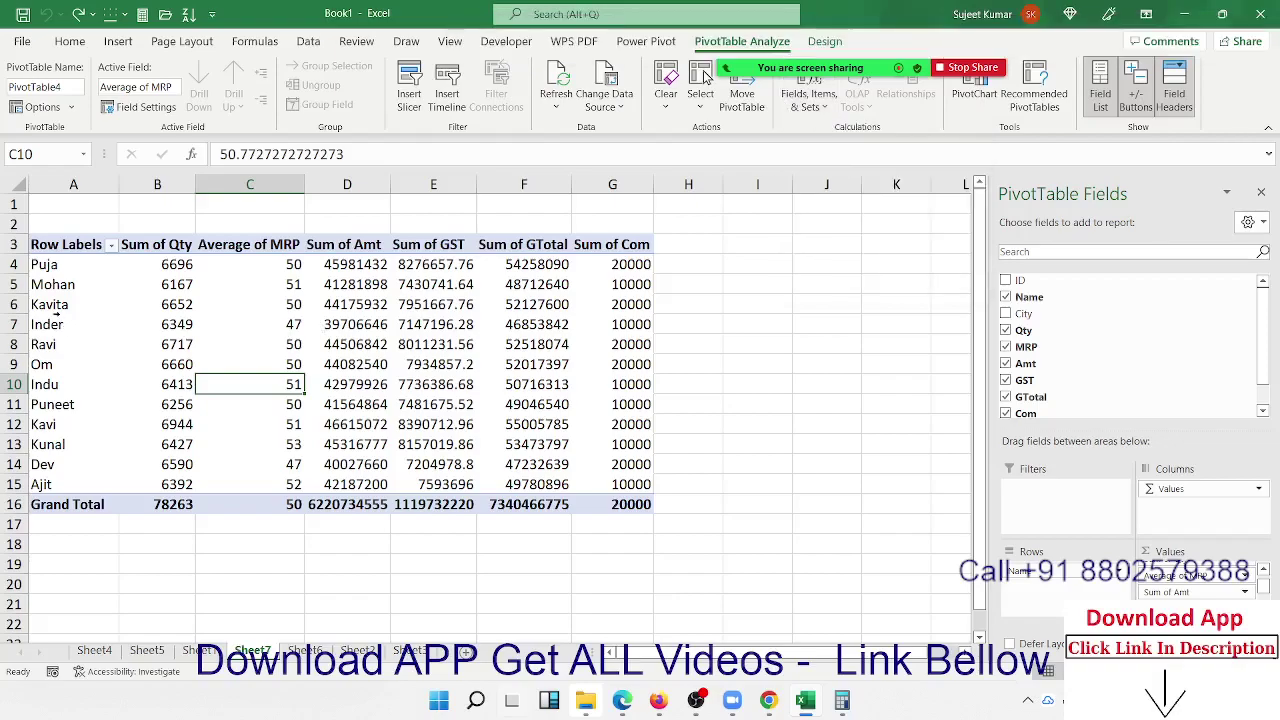
left_click(57, 318)
left_click(70, 305)
key("Up")
key("Up")
key("Up")
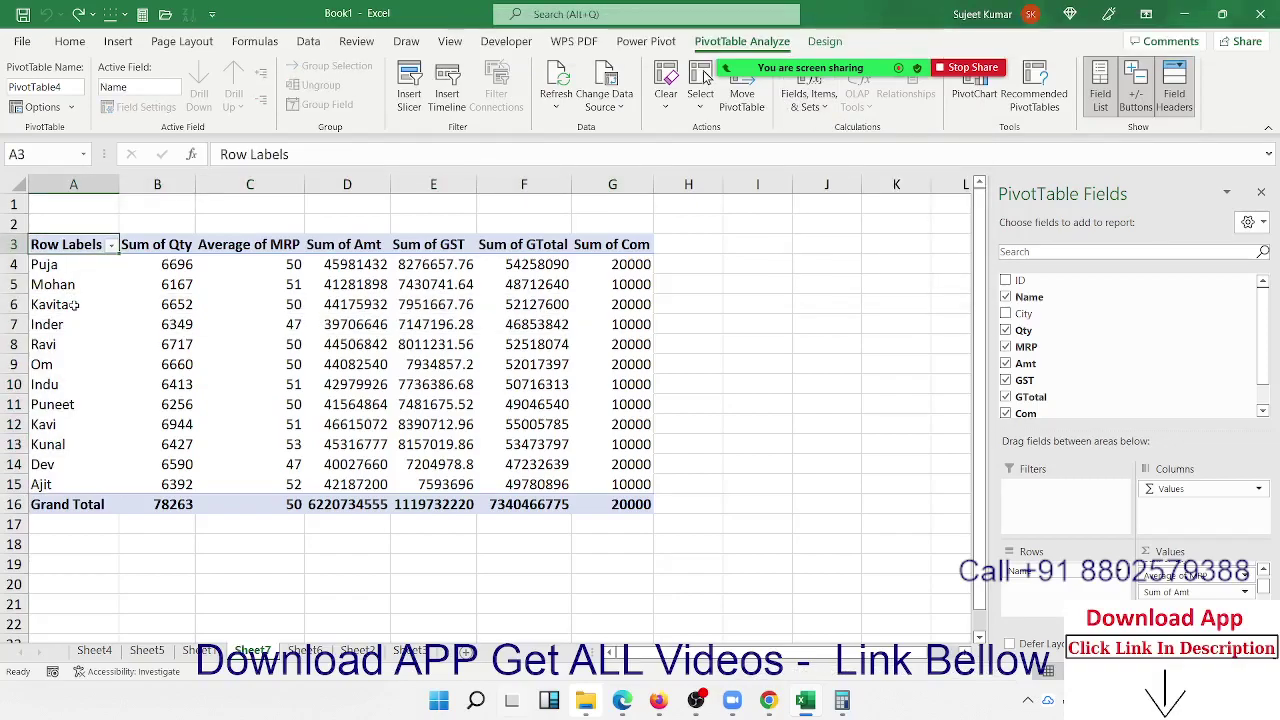
left_click(72, 304)
Step: Try adding a Calculated Item, dismiss the averages warning, and switch to Sheet6
left_click(824, 106)
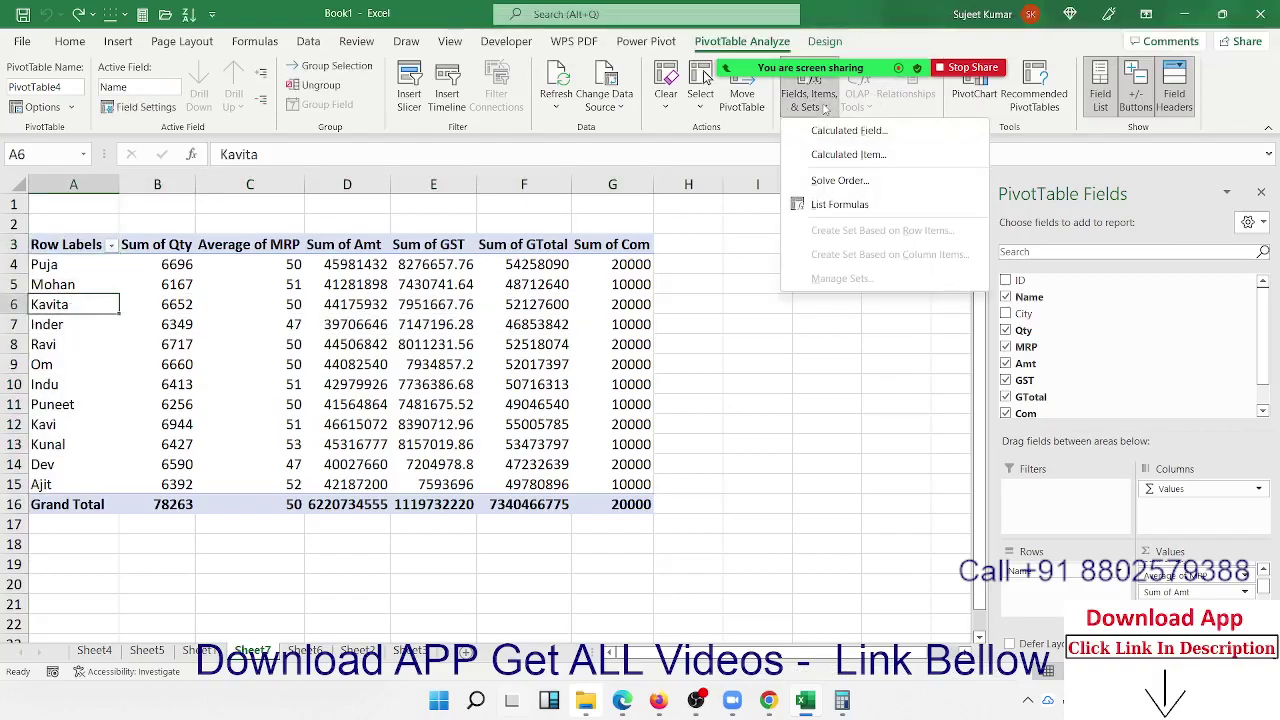
left_click(845, 155)
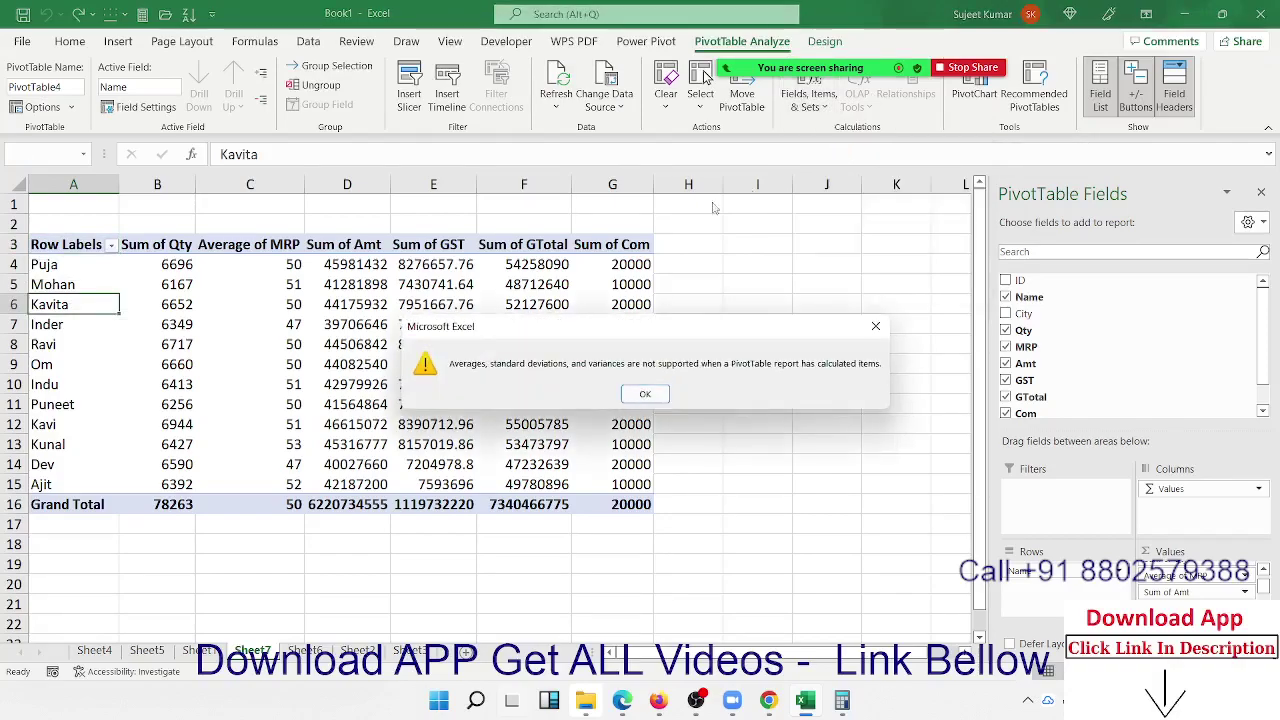
left_click(646, 395)
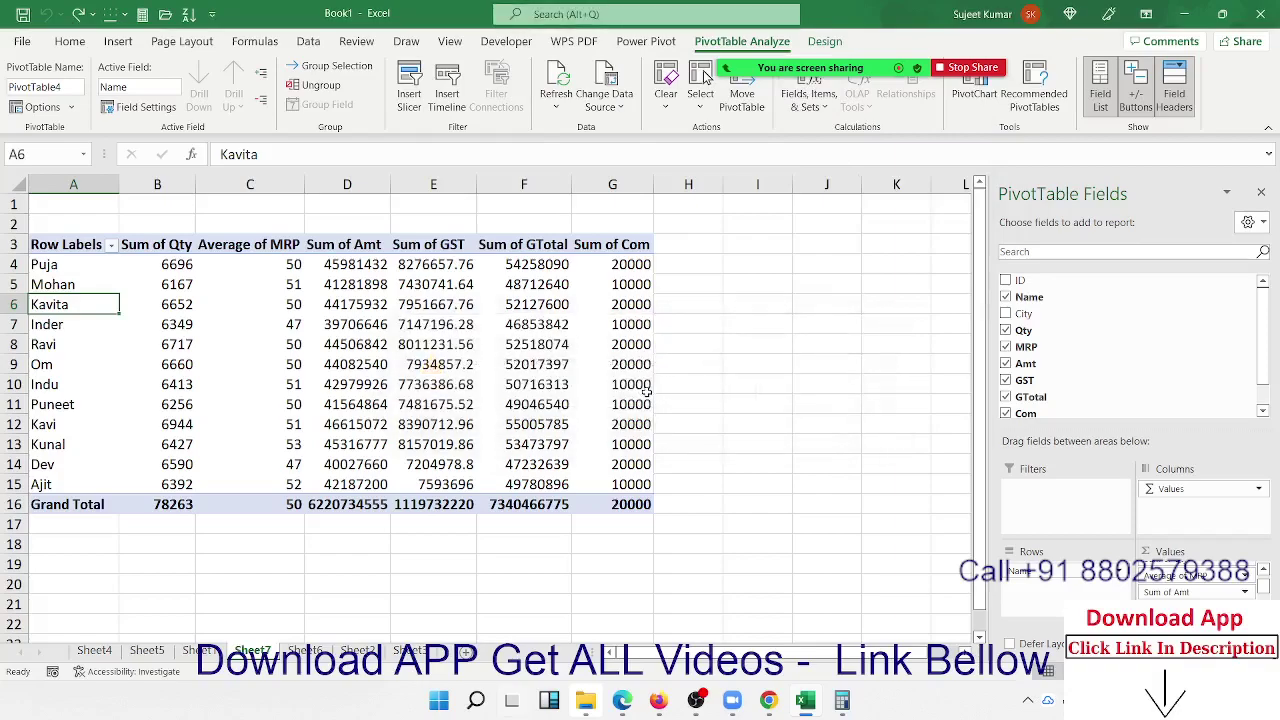
scroll(1170, 578, "down", 2)
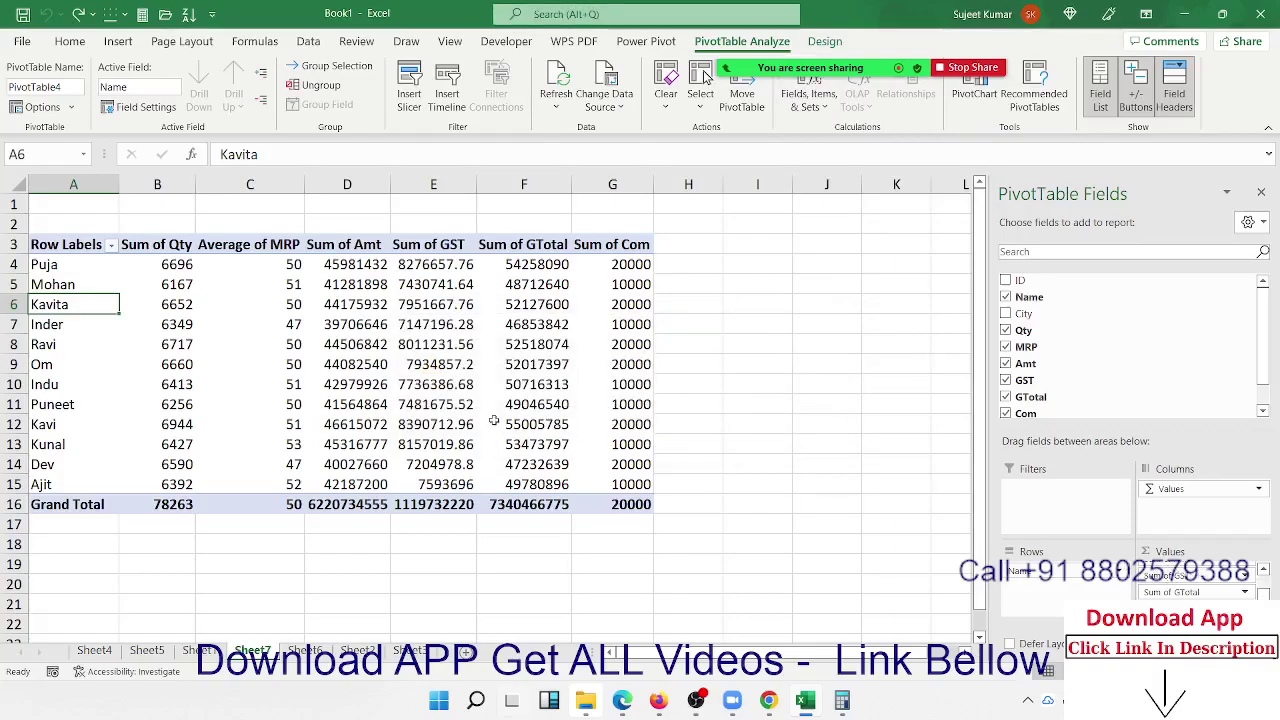
left_click(308, 650)
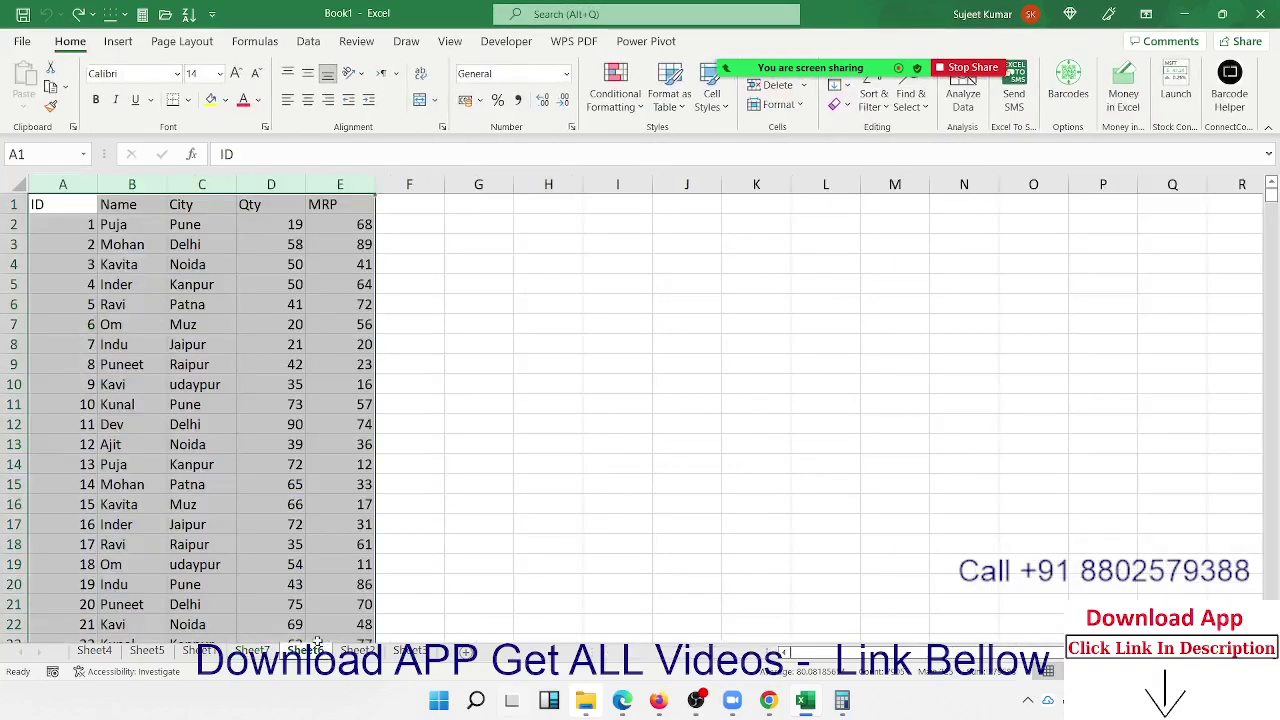
Step: Insert a PivotTable on a new sheet with Name in Rows and Sum of Qty in Values
left_click(118, 41)
left_click(32, 76)
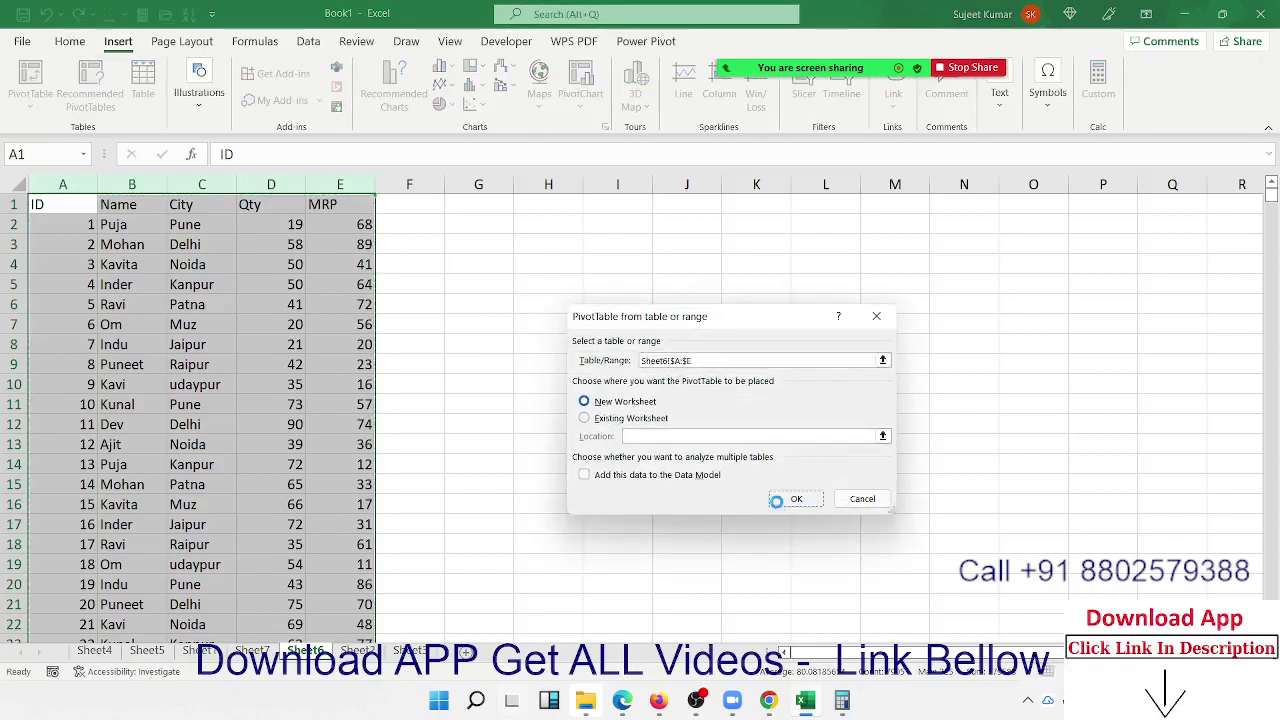
left_click(796, 500)
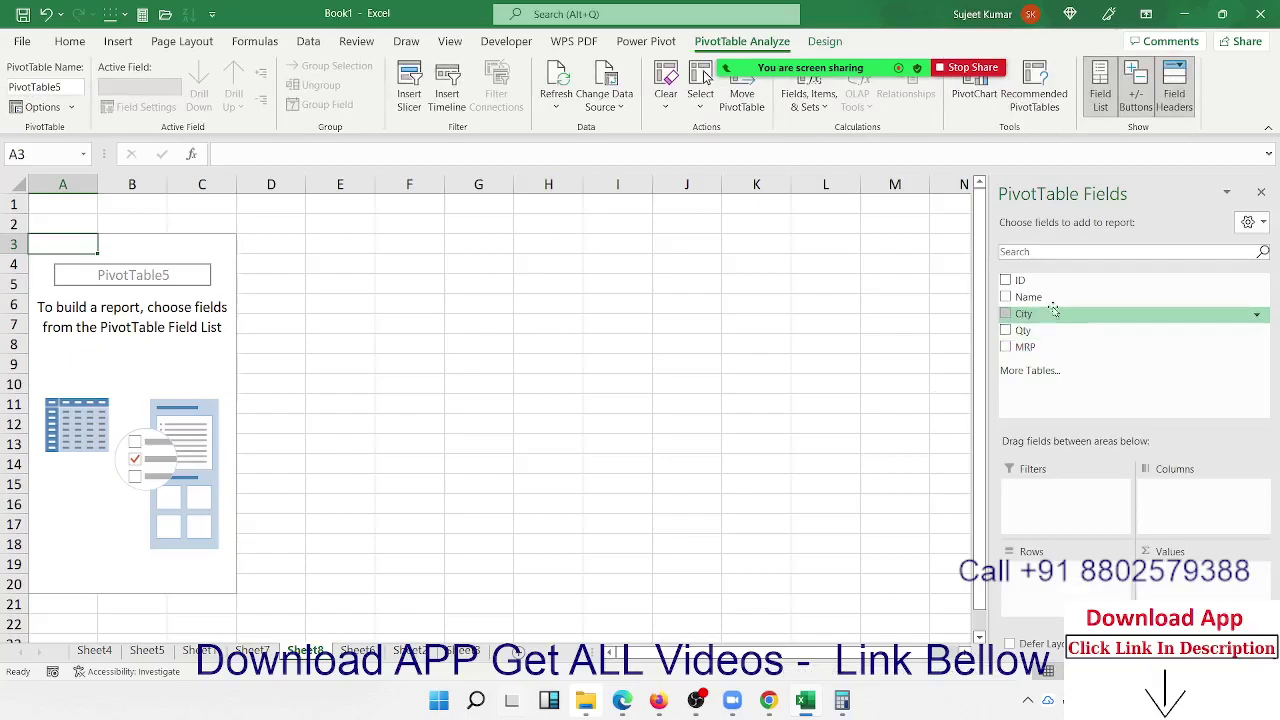
left_click_drag(1028, 297, 1055, 585)
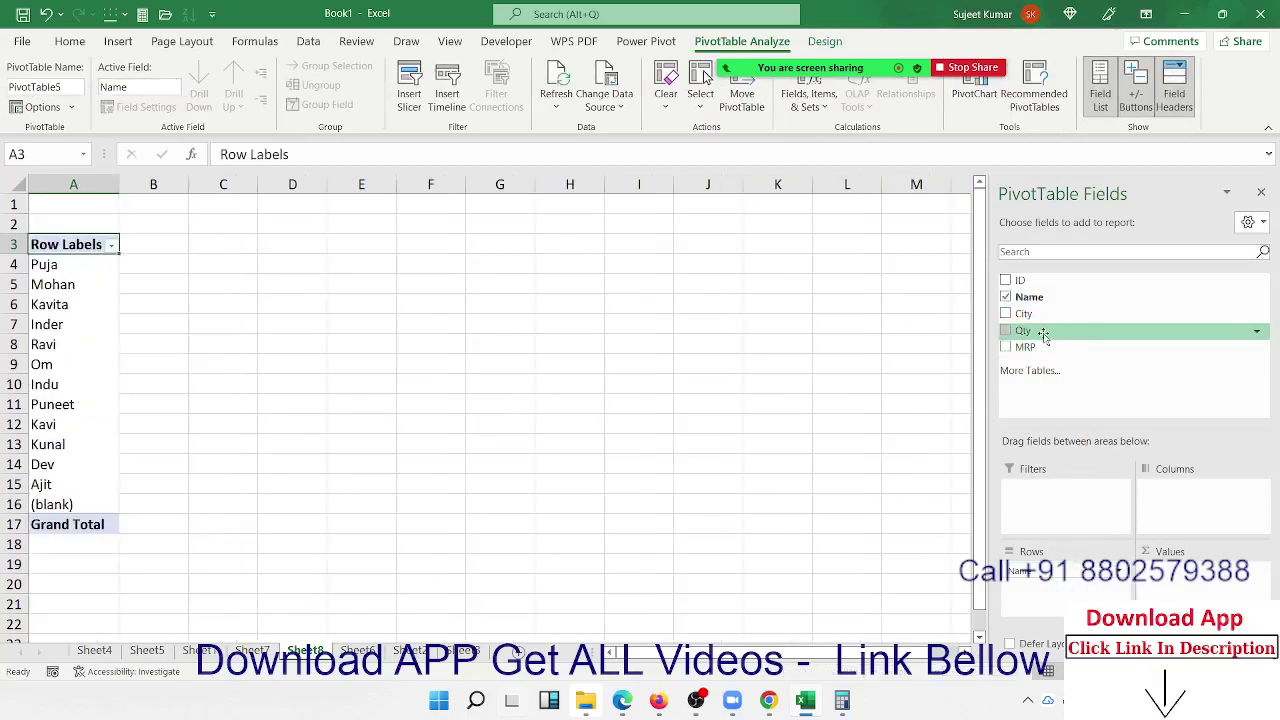
left_click_drag(1023, 330, 1172, 585)
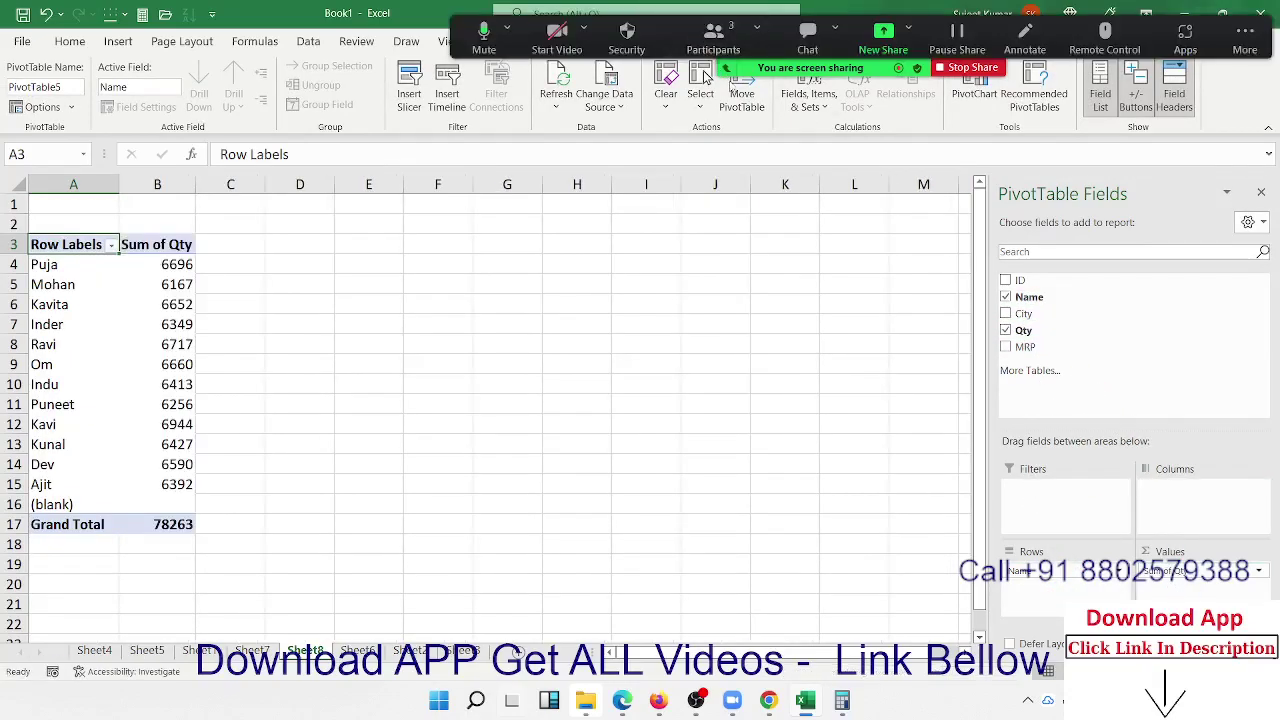
Step: Open the Calculated Item dialog, cancel it, and select a name such as Ravi
left_click(808, 100)
left_click(843, 158)
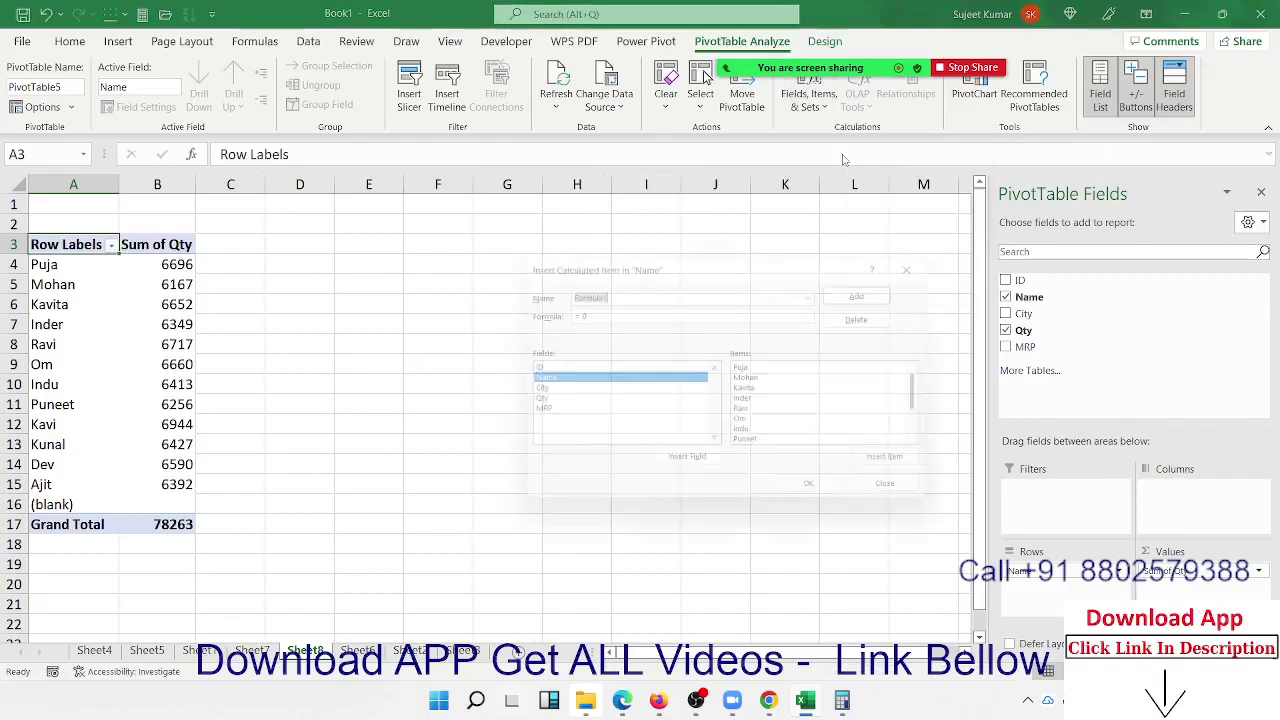
key("Escape")
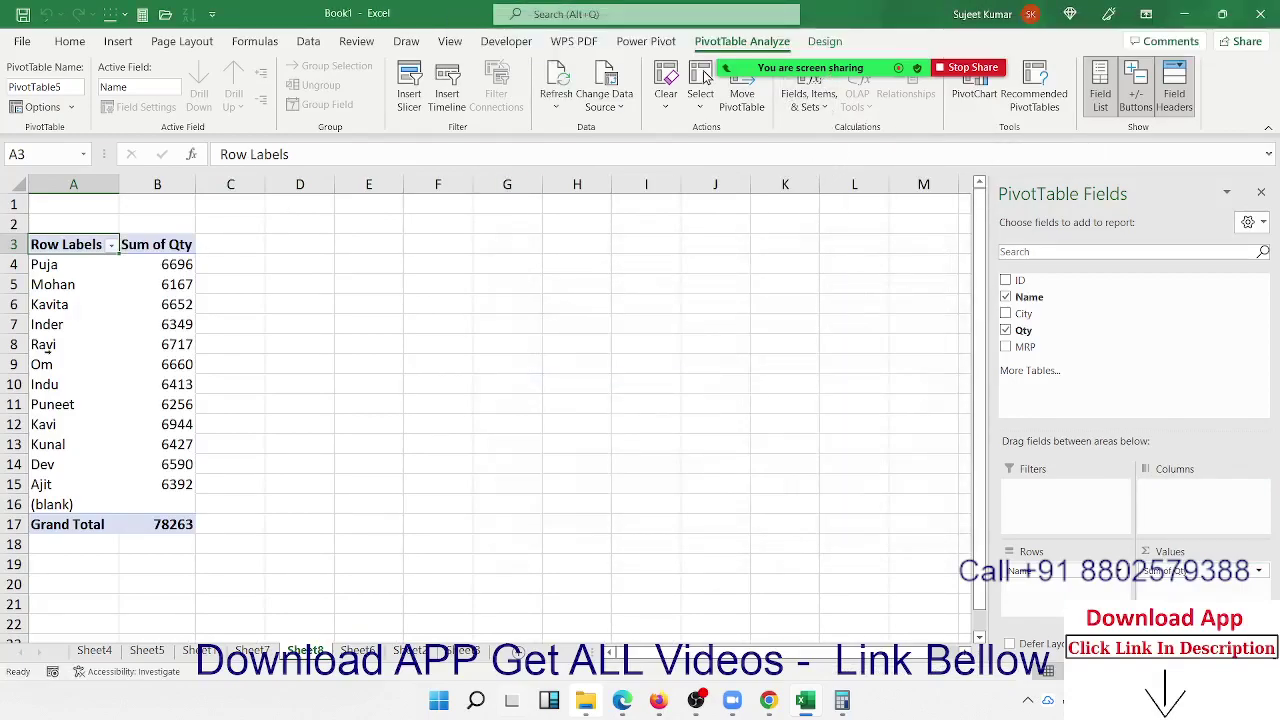
left_click(65, 348)
Step: Start a Calculated Item on Name and call it 'IN-House'
left_click(808, 100)
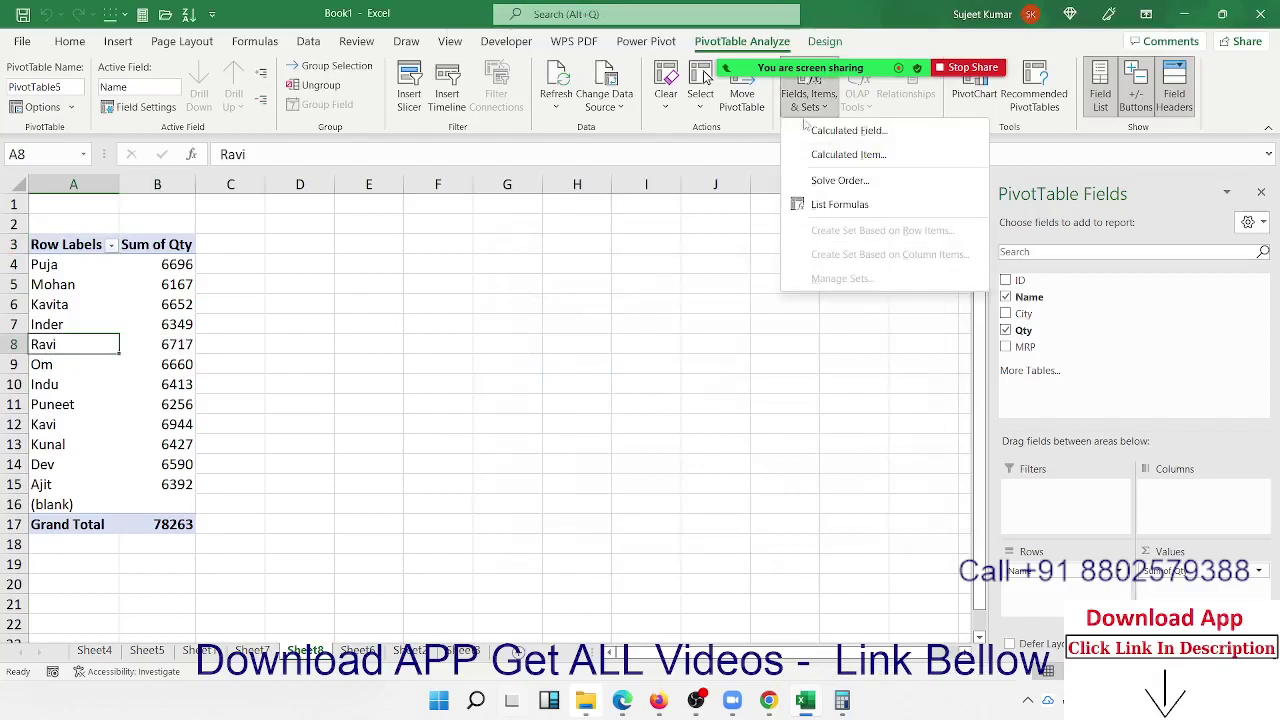
left_click(830, 158)
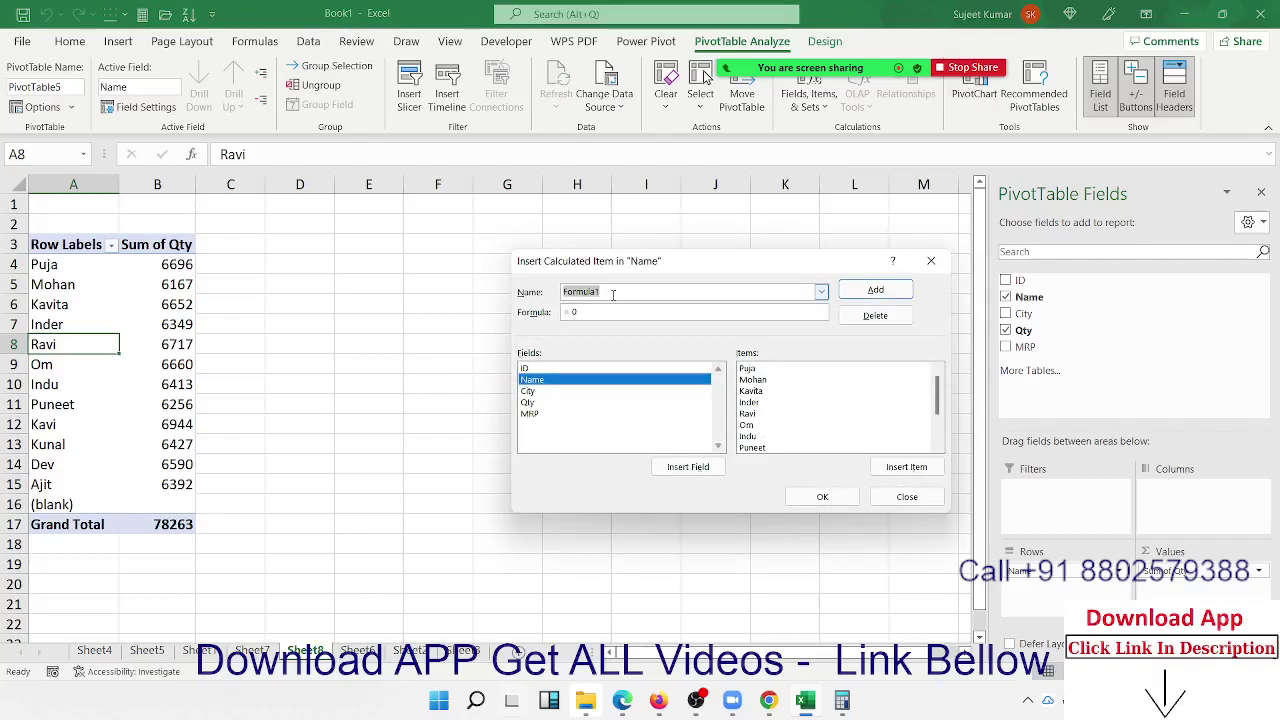
type("A")
key("BackSpace")
type("I")
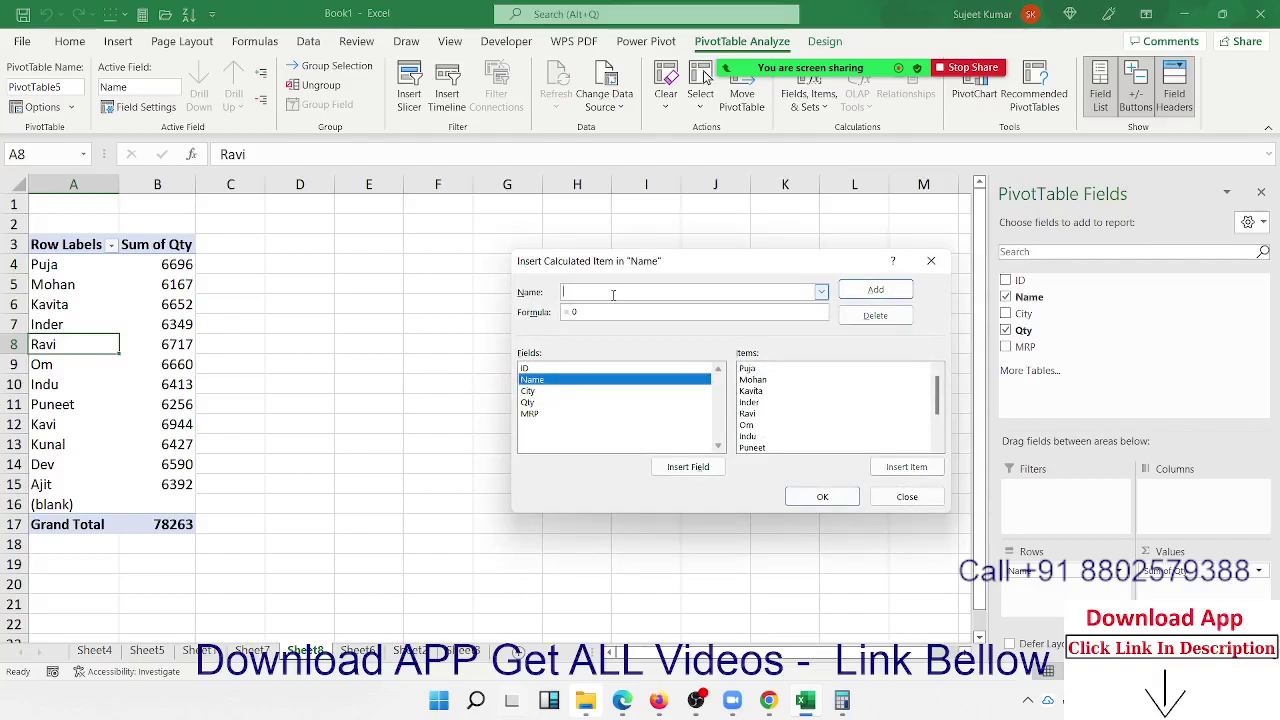
type("N-Hou")
type("se")
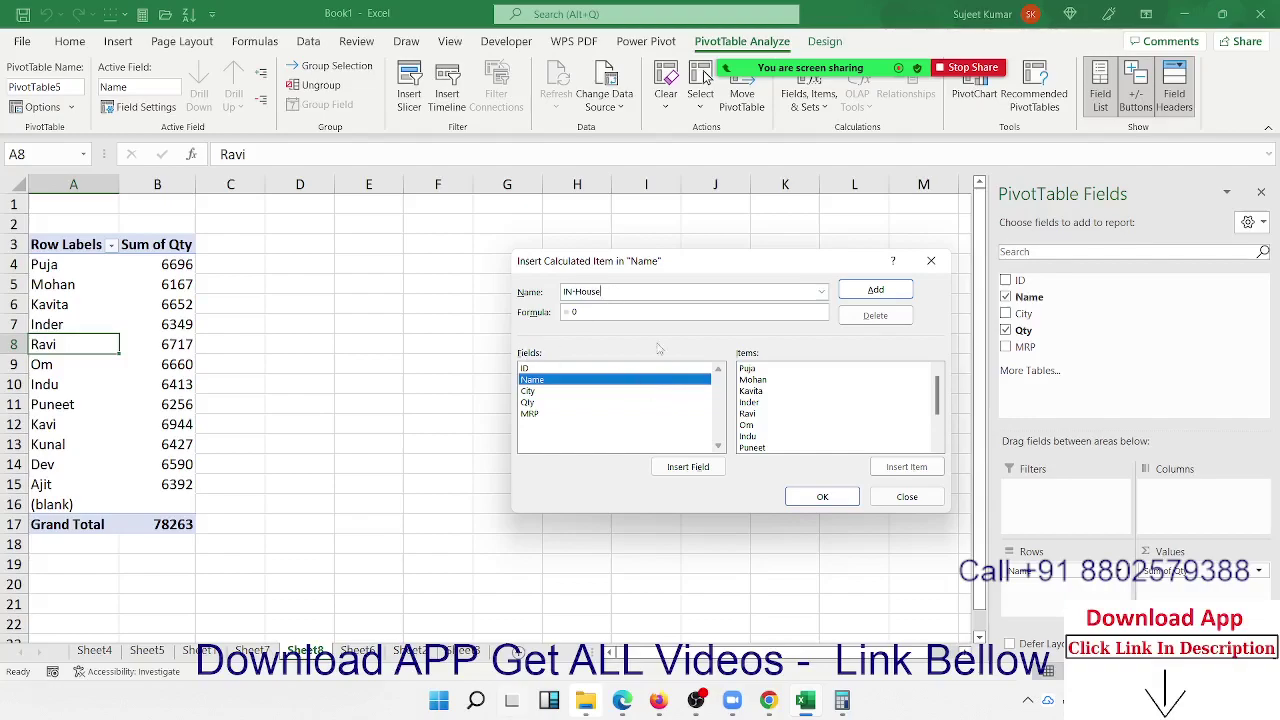
left_click(644, 317)
Step: Set the IN-House formula to Puja+Kavi+Dev, then add the item and confirm
left_click(768, 368)
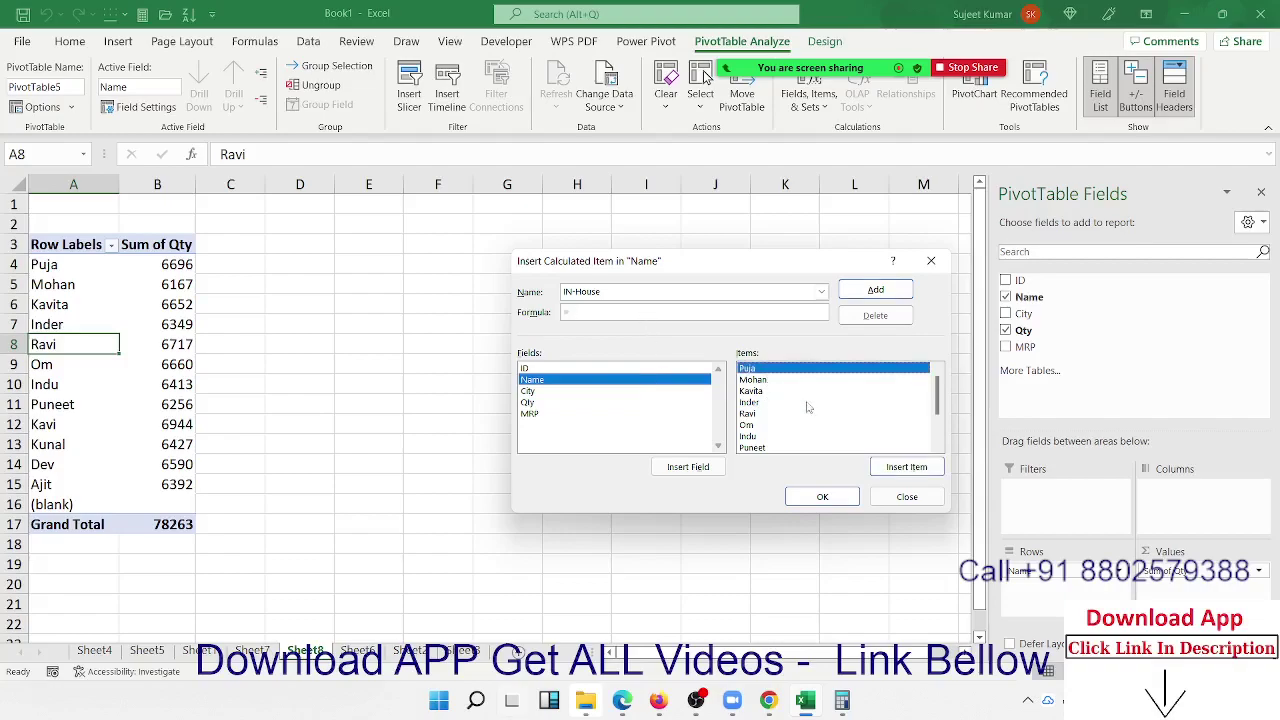
left_click(899, 475)
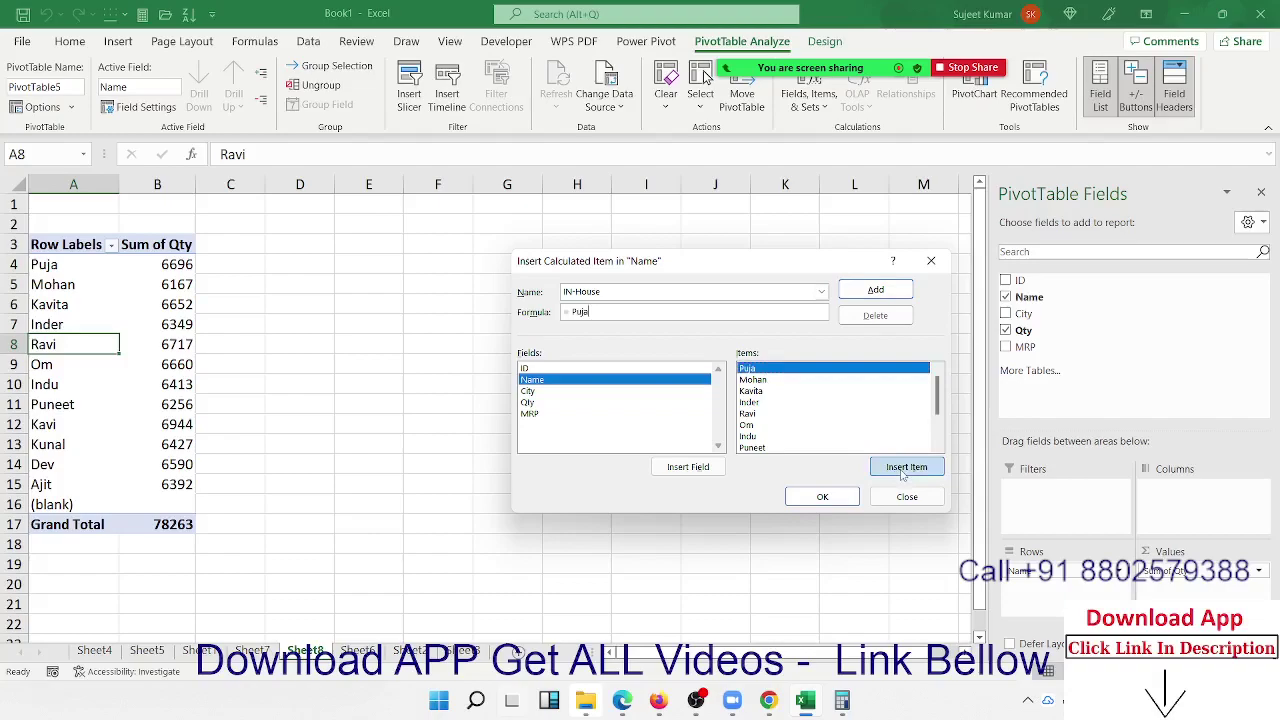
type("+")
scroll(788, 429, "down", 2)
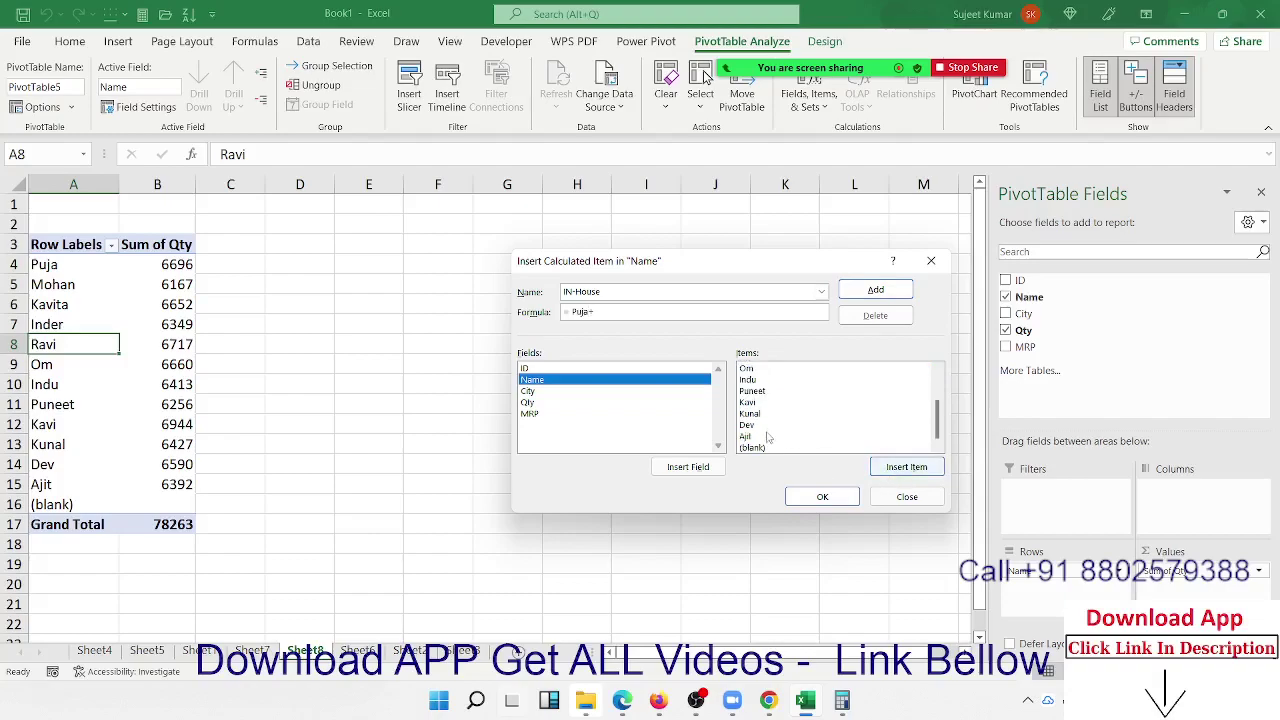
left_click(761, 404)
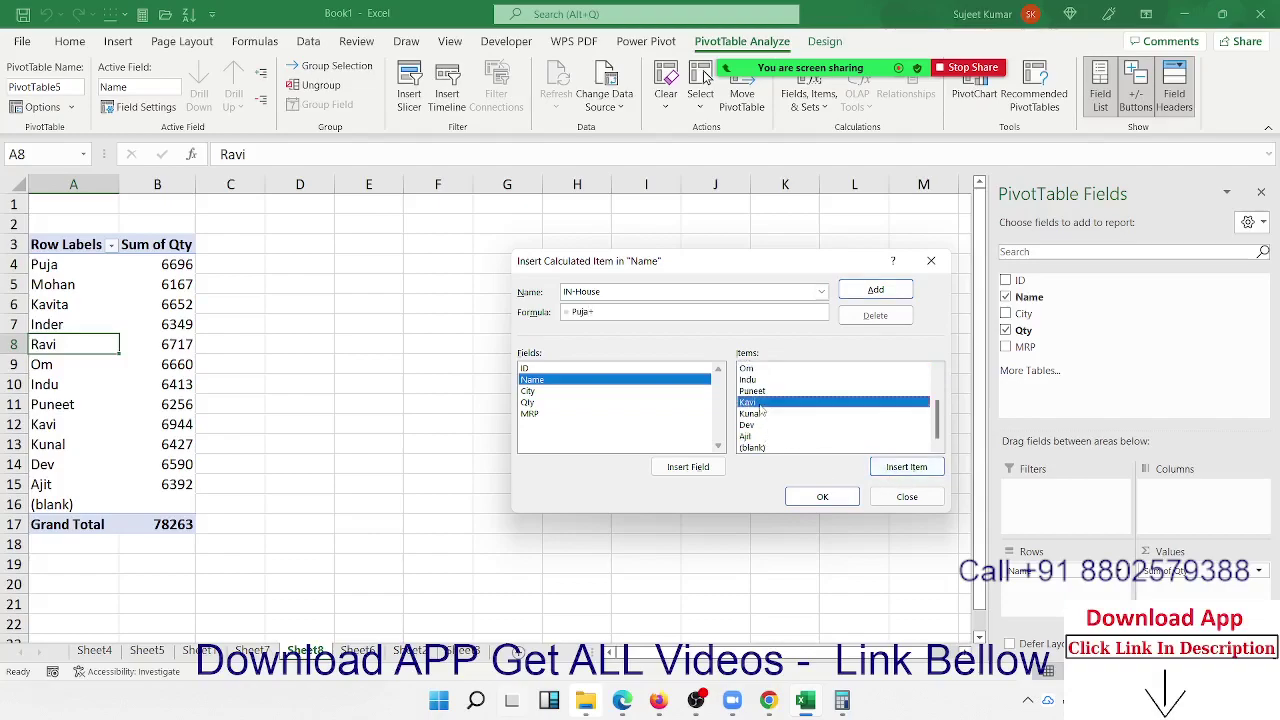
left_click(903, 468)
left_click(780, 425)
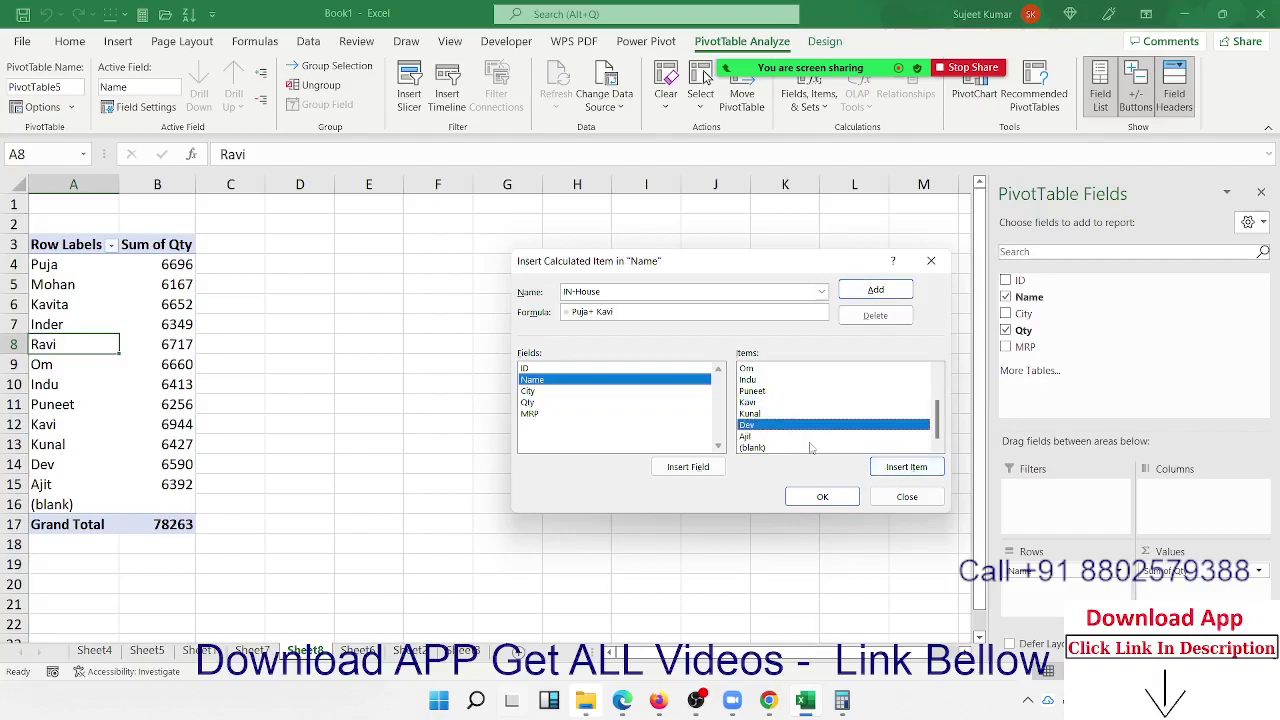
left_click(886, 469)
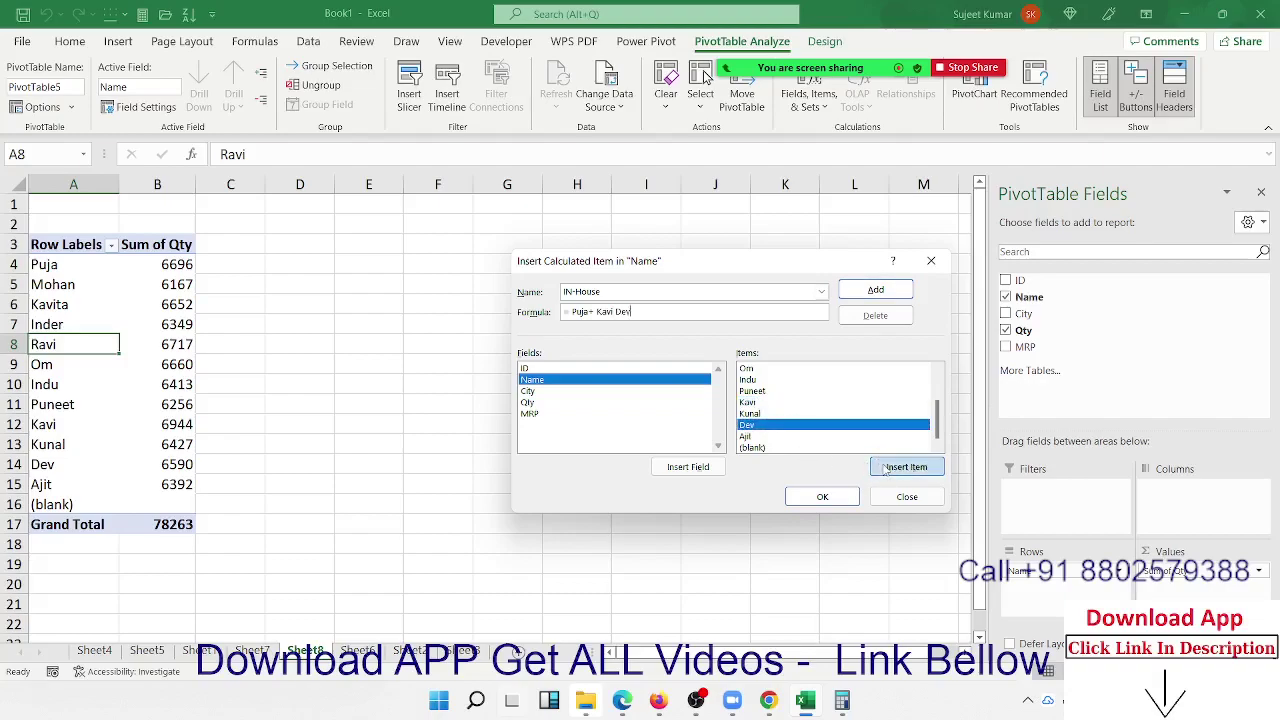
left_click(613, 309)
type("+")
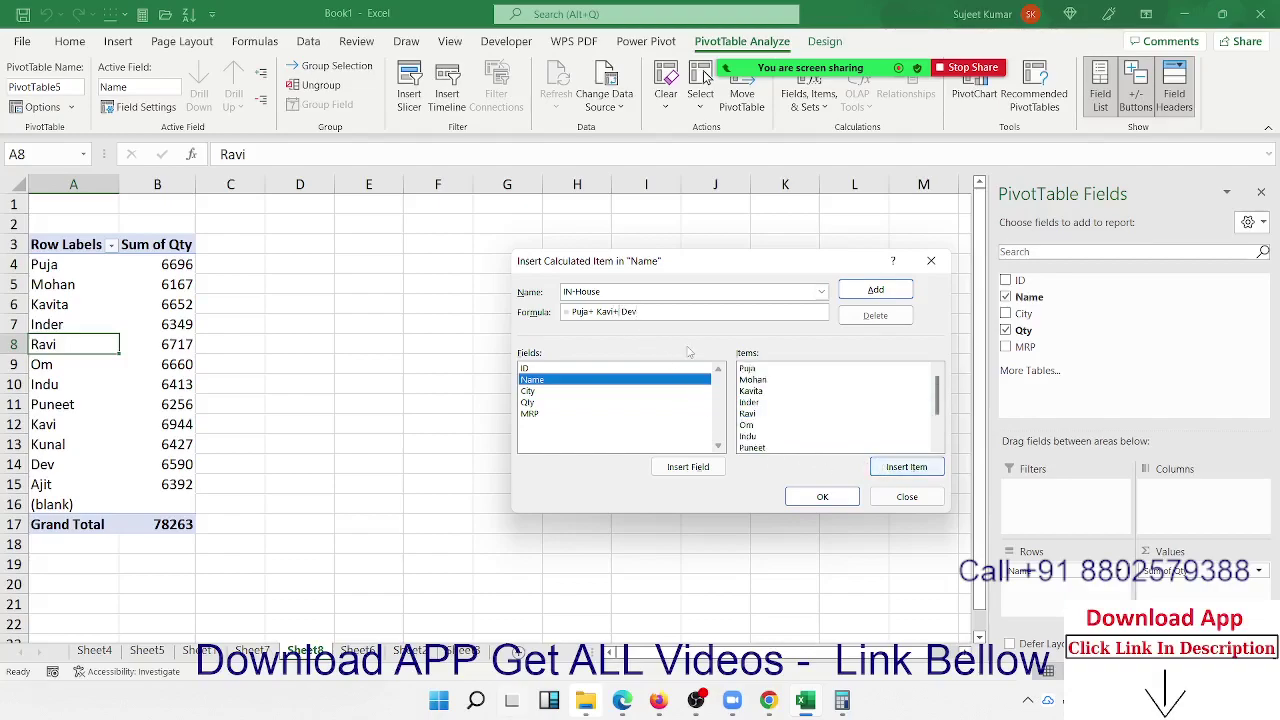
left_click(876, 290)
left_click(824, 495)
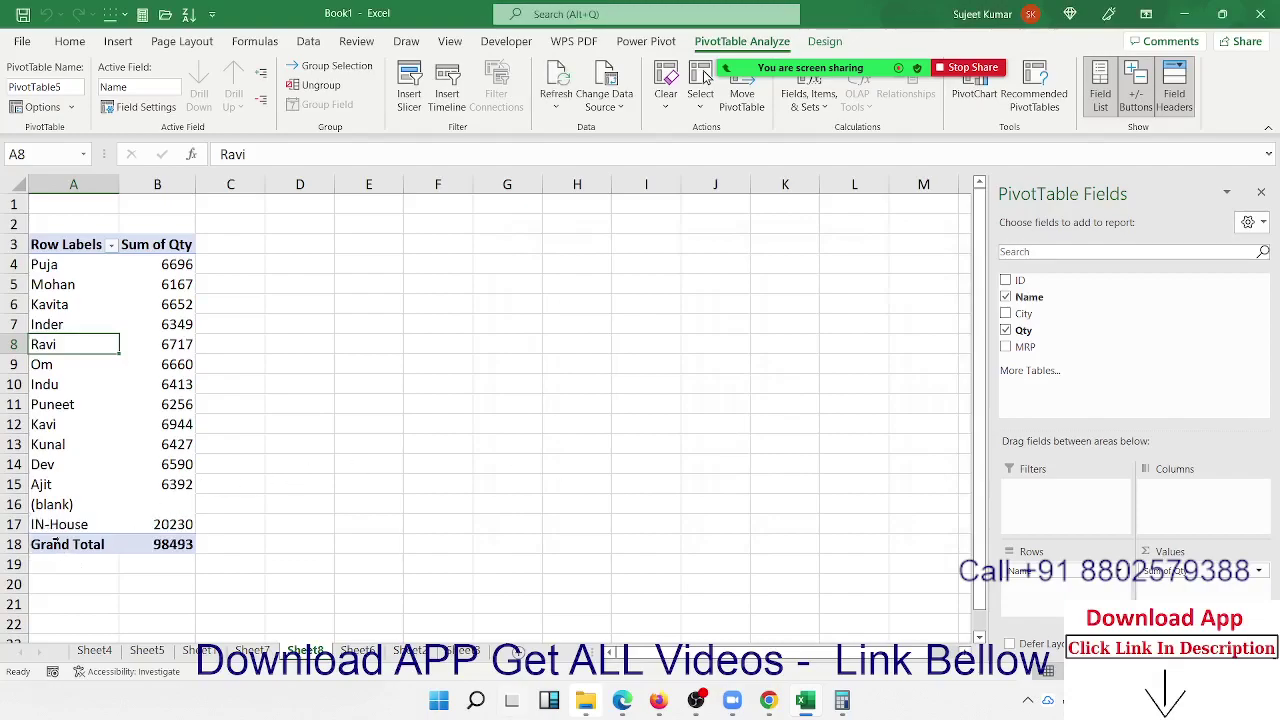
Step: Check the IN-House 20230 total against the names' Qty values, then go to Sheet7
left_click(60, 530)
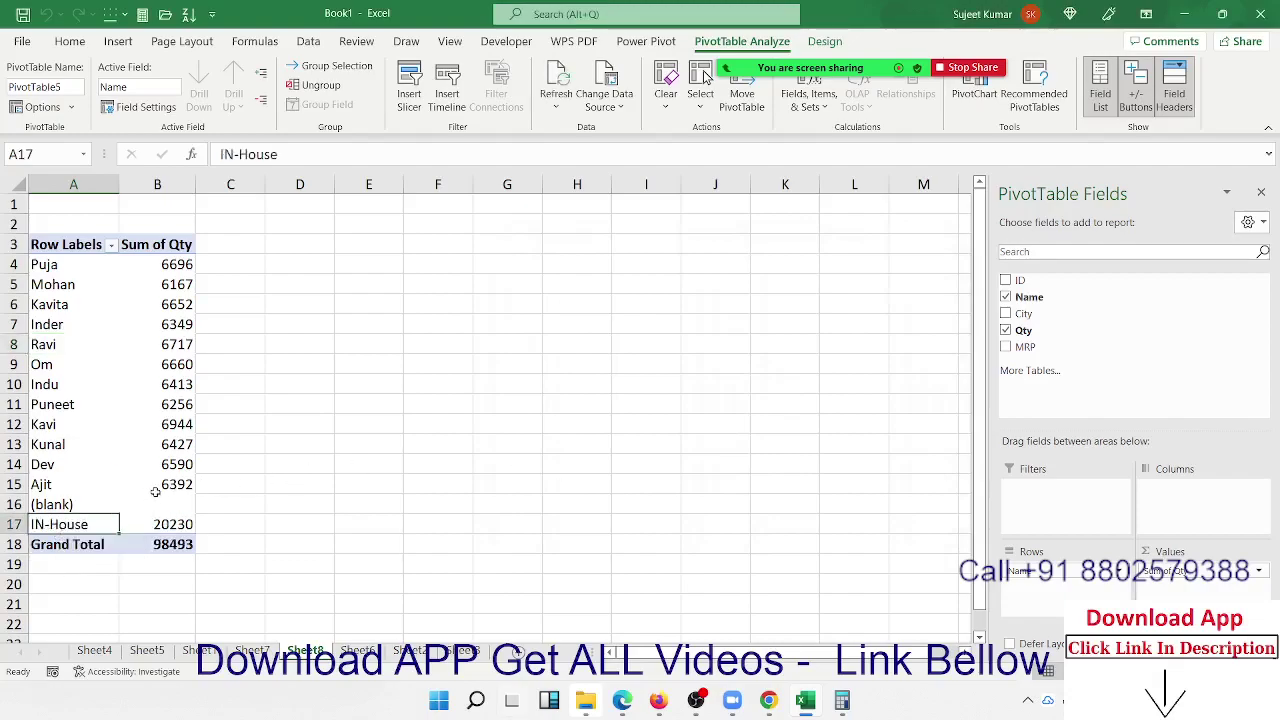
left_click_drag(170, 484, 170, 406)
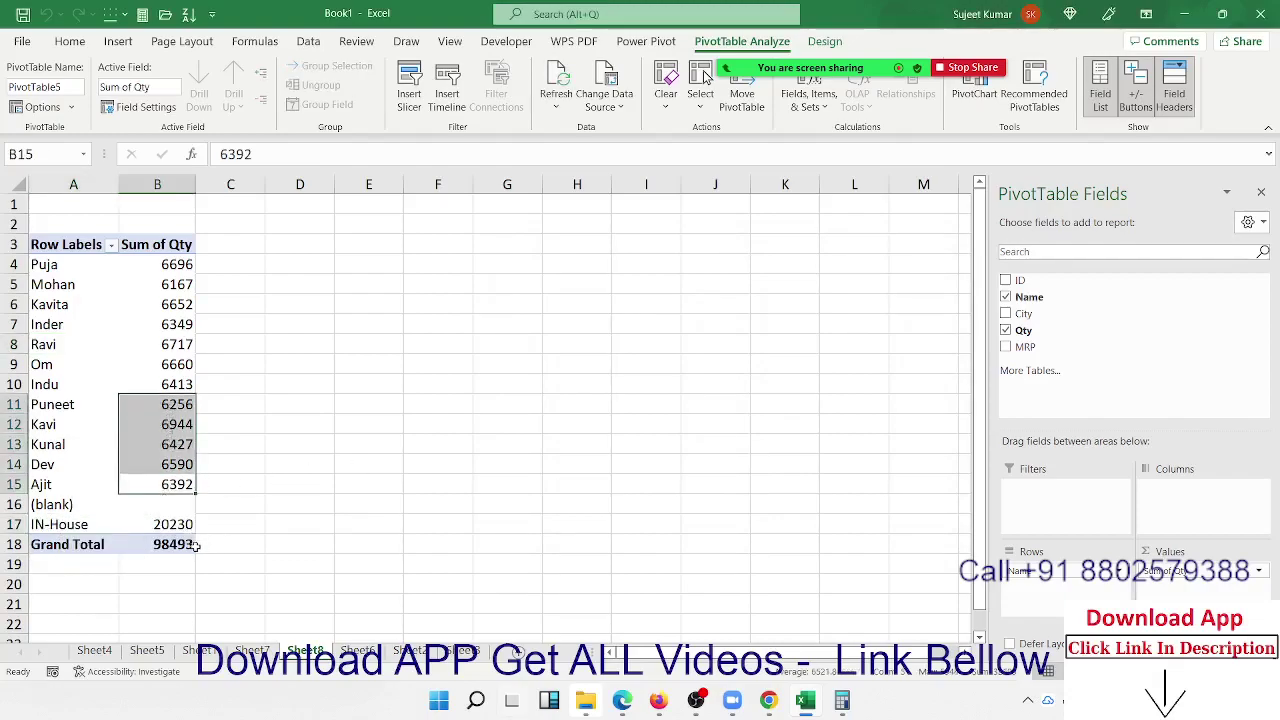
left_click(155, 466)
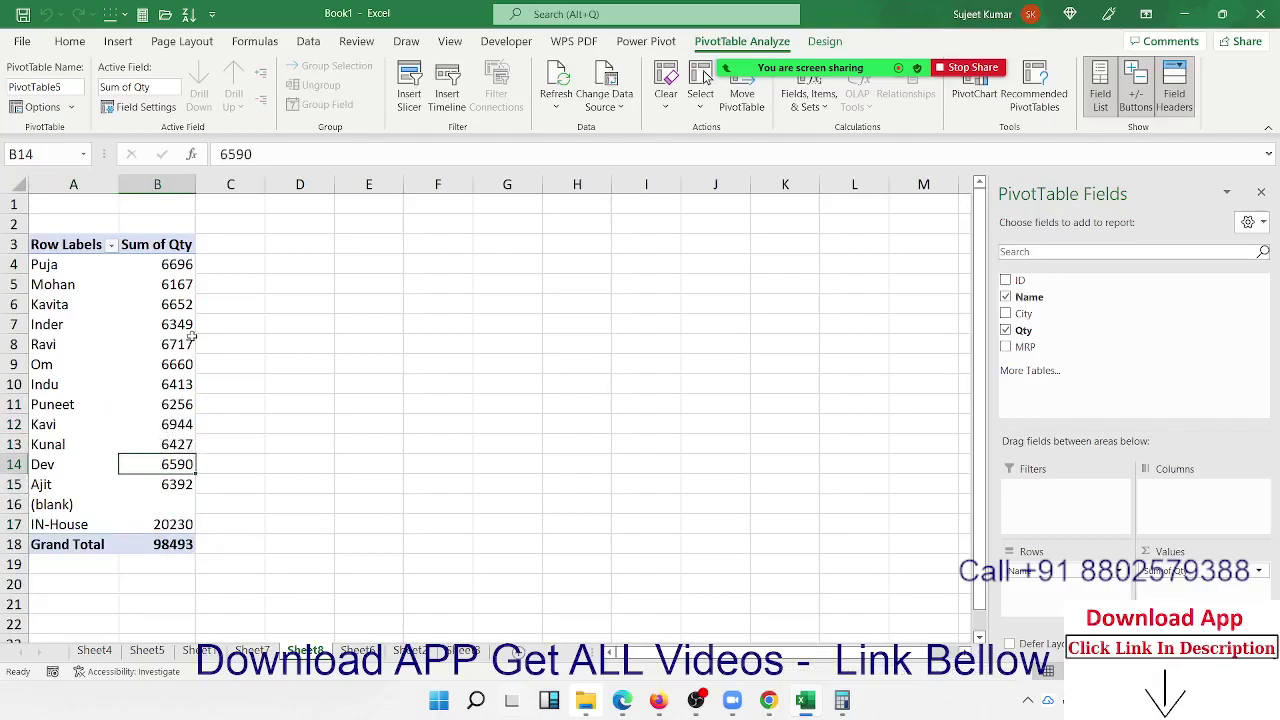
mouse_move(191, 338)
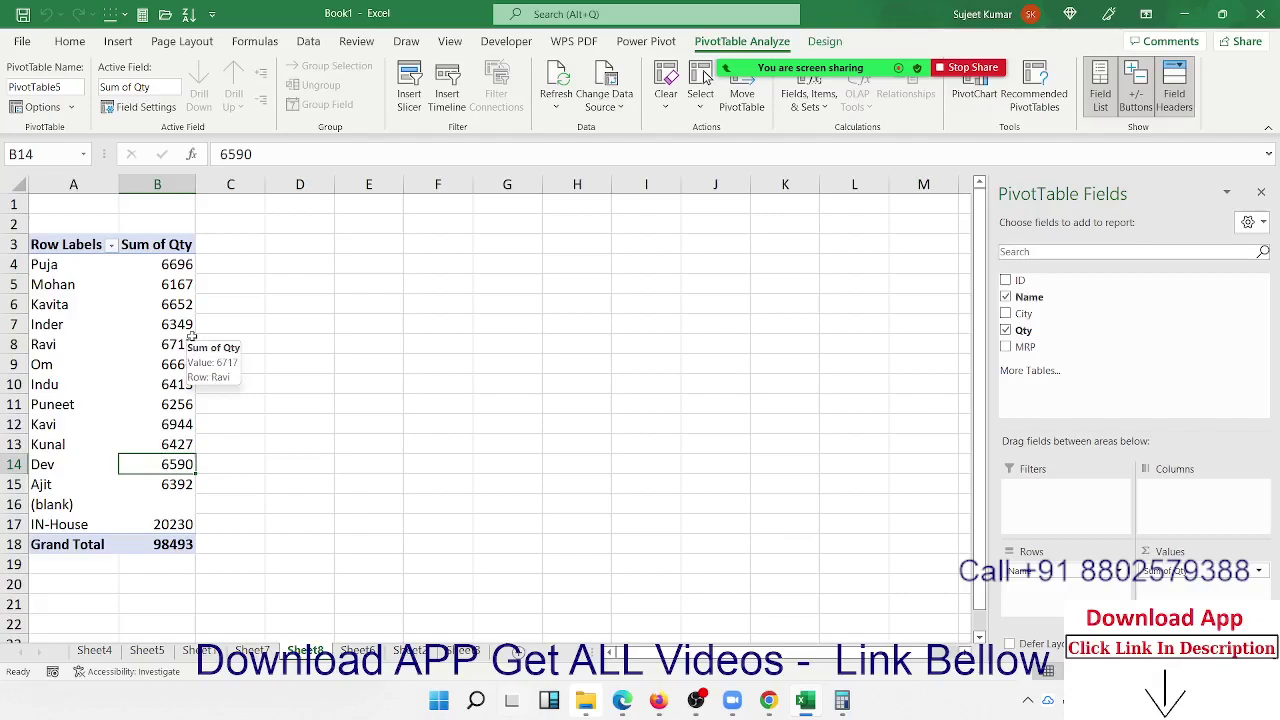
left_click(252, 650)
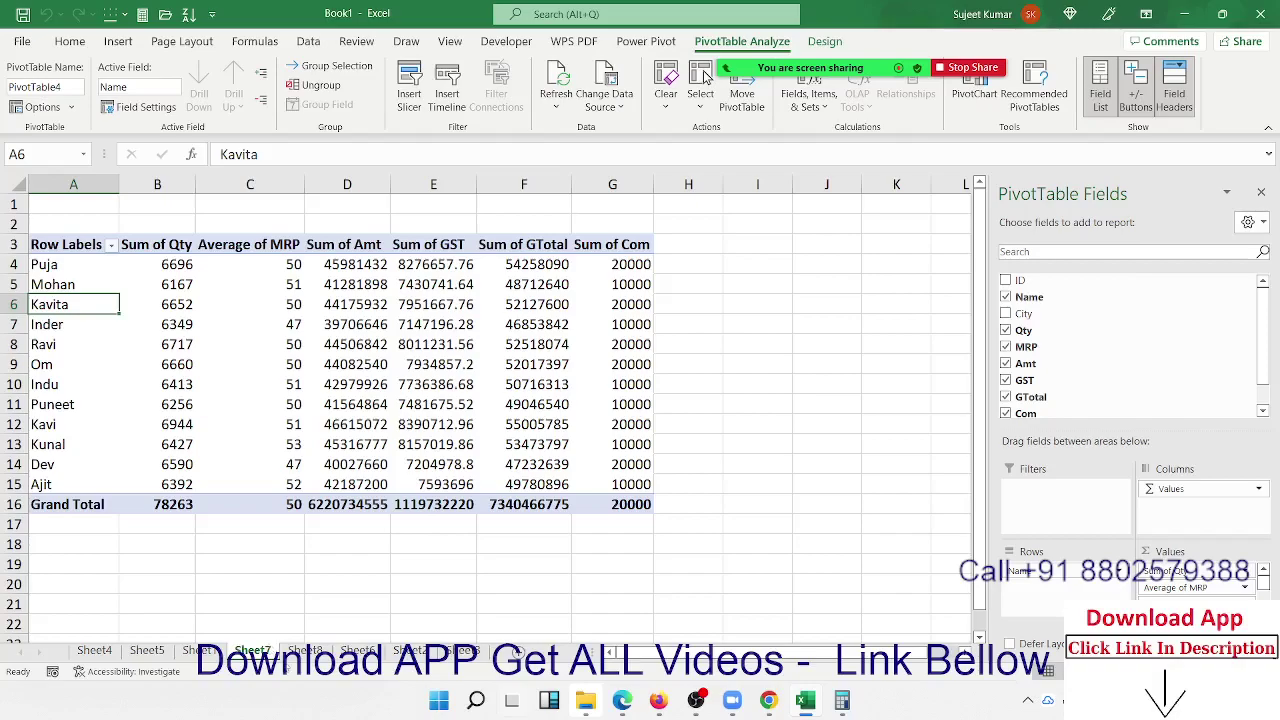
Step: Run List Formulas to create Sheet9 and review the Amt, GST, GTotal and Com formulas
left_click(823, 113)
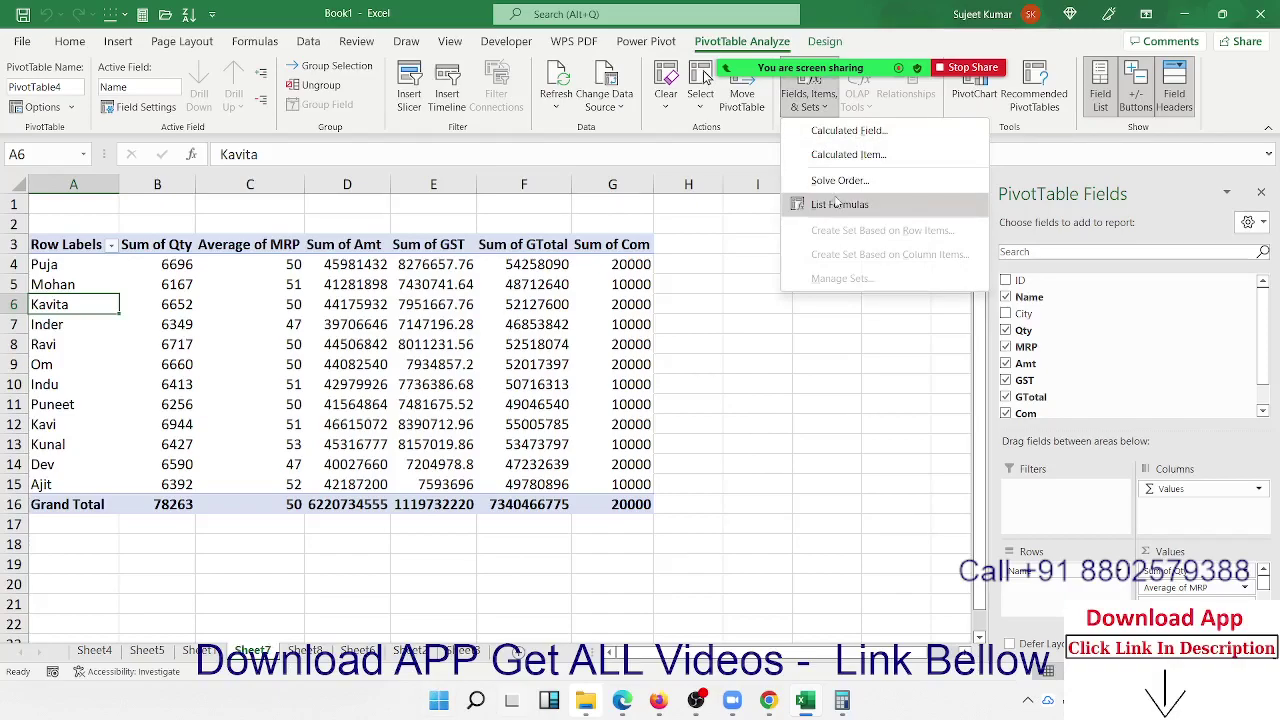
left_click(838, 204)
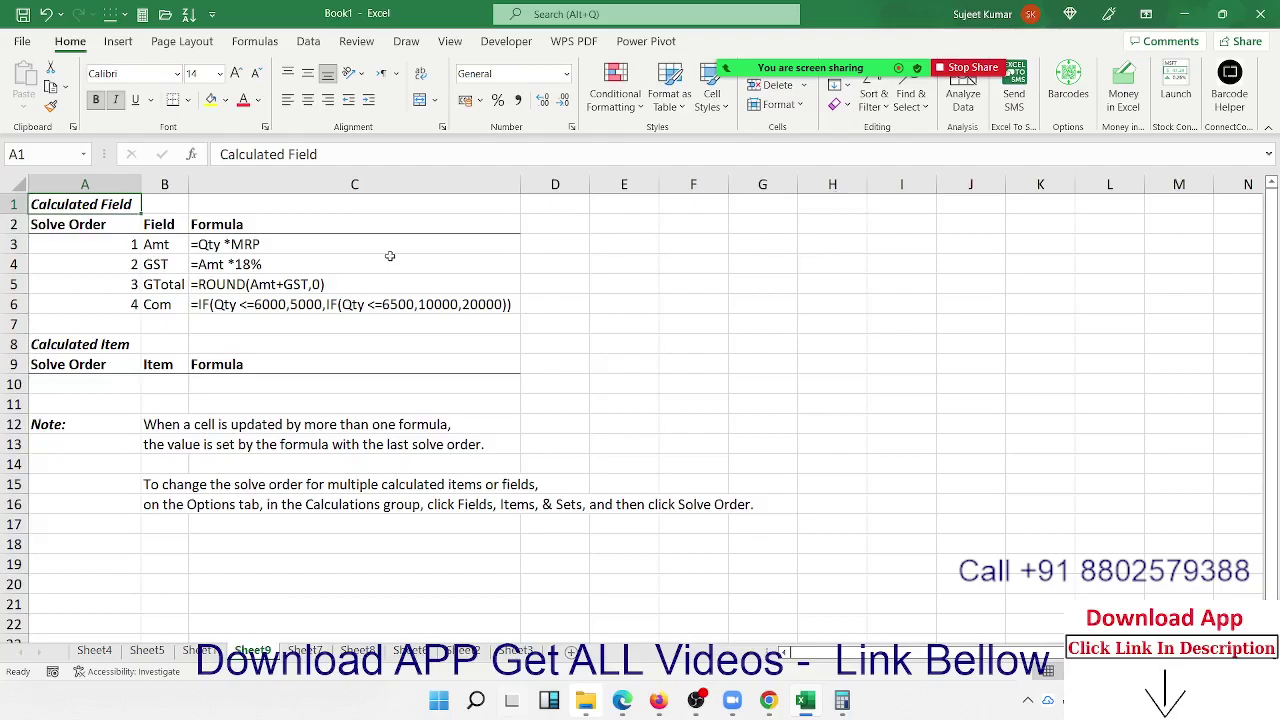
left_click_drag(389, 248, 362, 300)
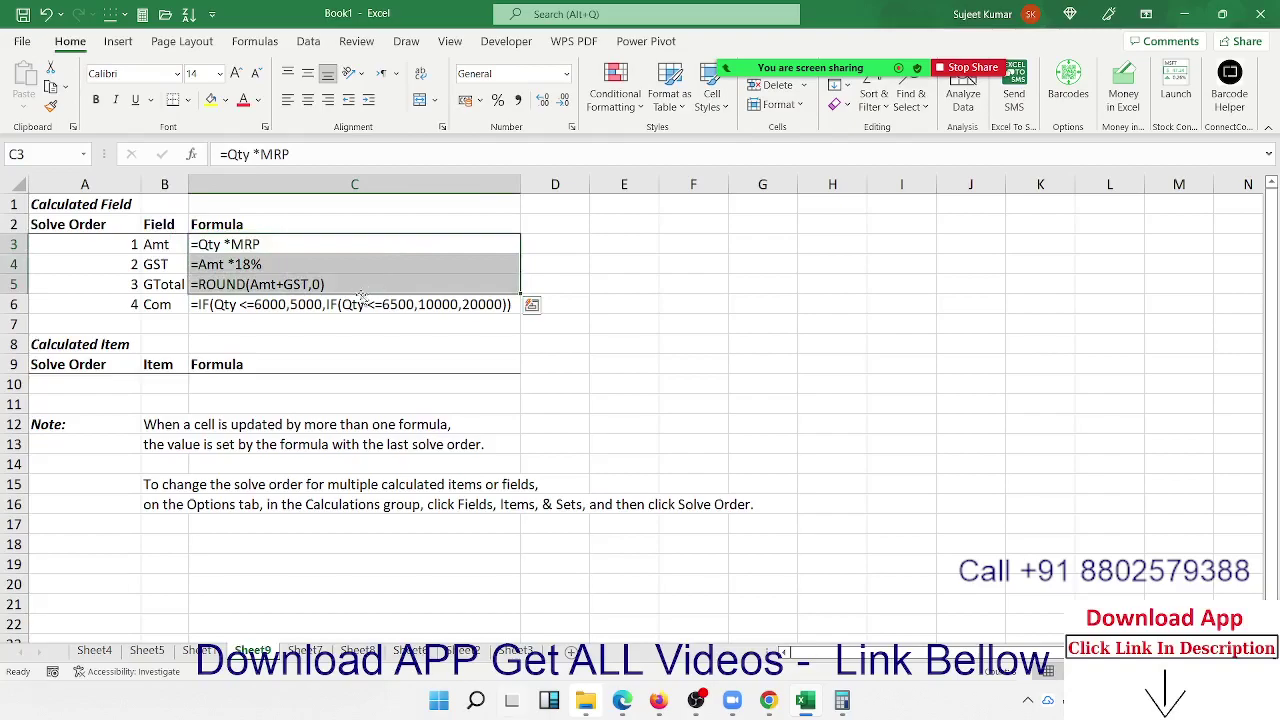
left_click(352, 305)
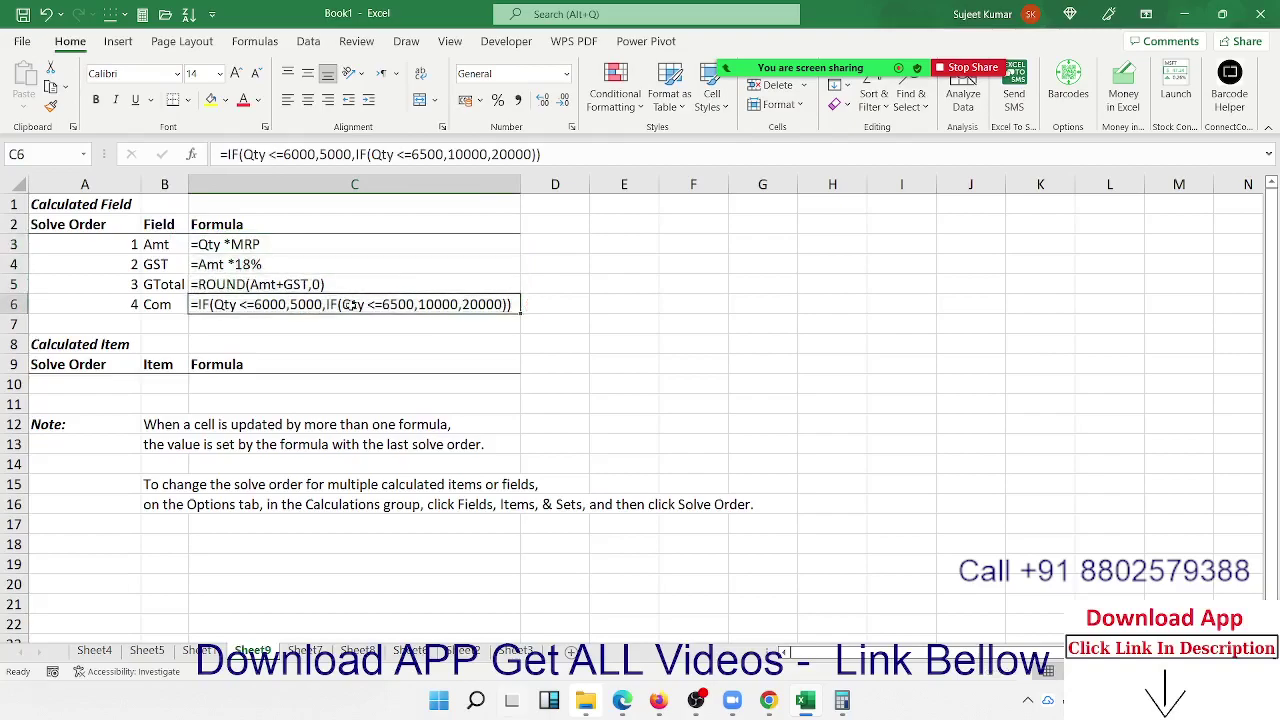